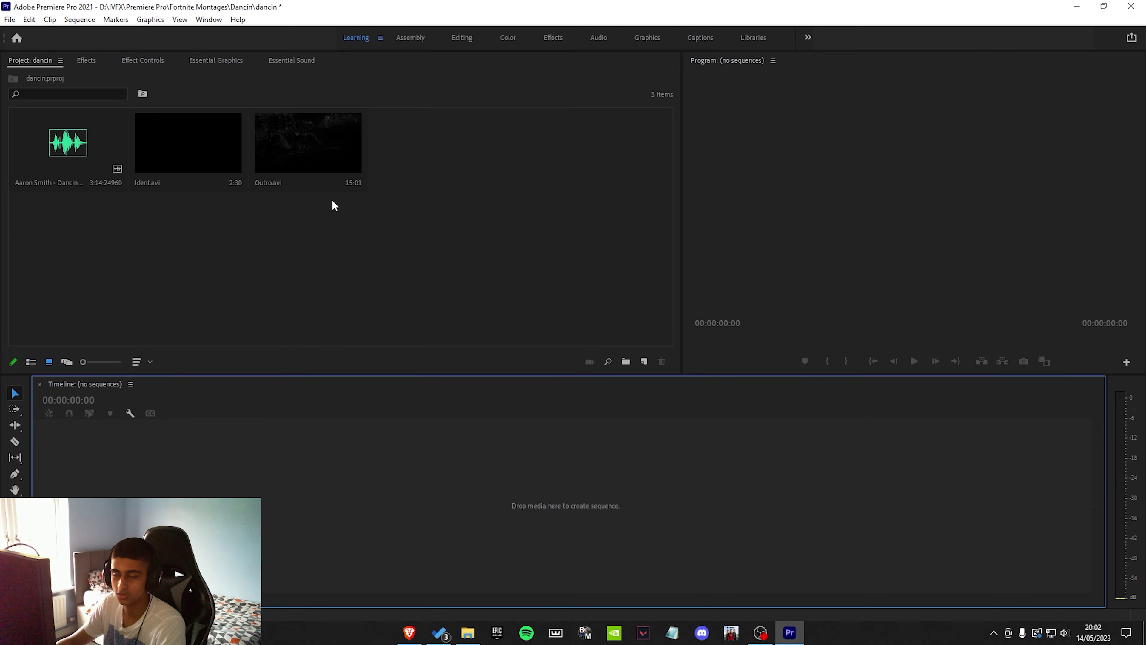
# Build a new sequence from the song and clear its marker from the timeline ruler
pyautogui.moveTo(84, 177); pyautogui.dragTo(163, 463)
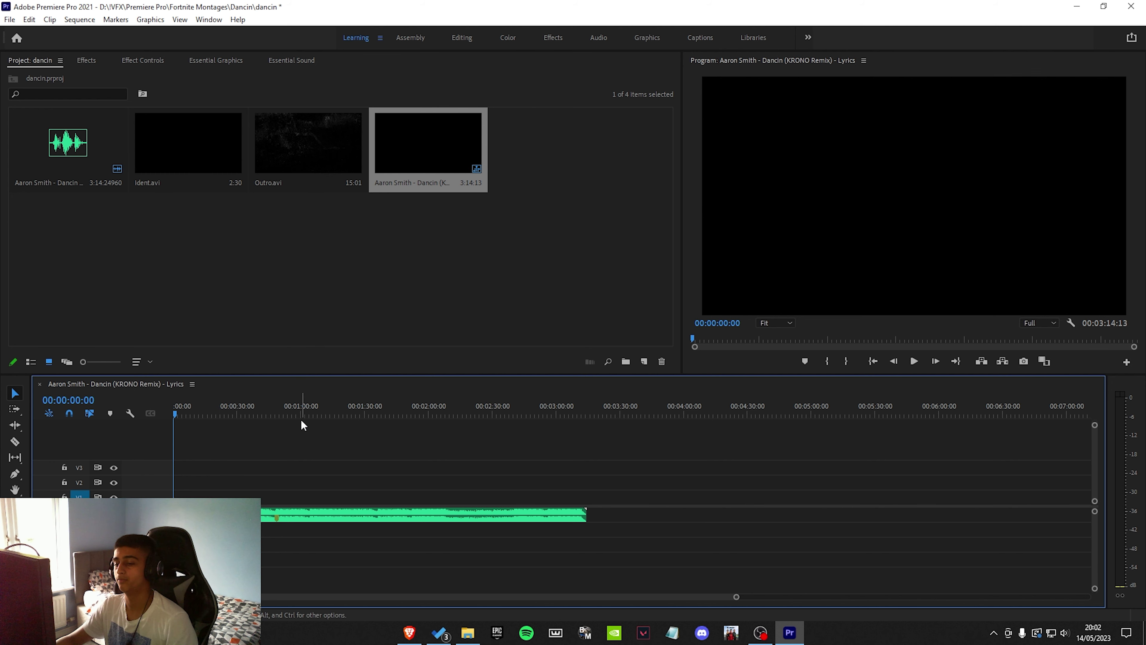
pyautogui.click(310, 512)
pyautogui.rightClick(312, 409)
pyautogui.click(343, 319)
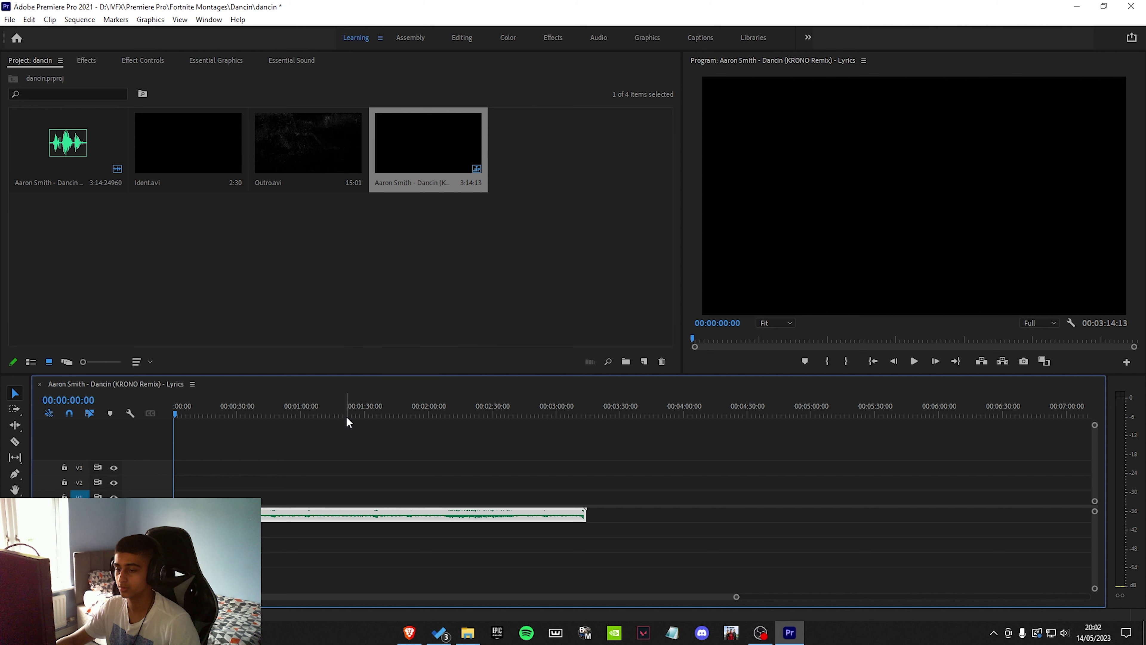
pyautogui.click(590, 408)
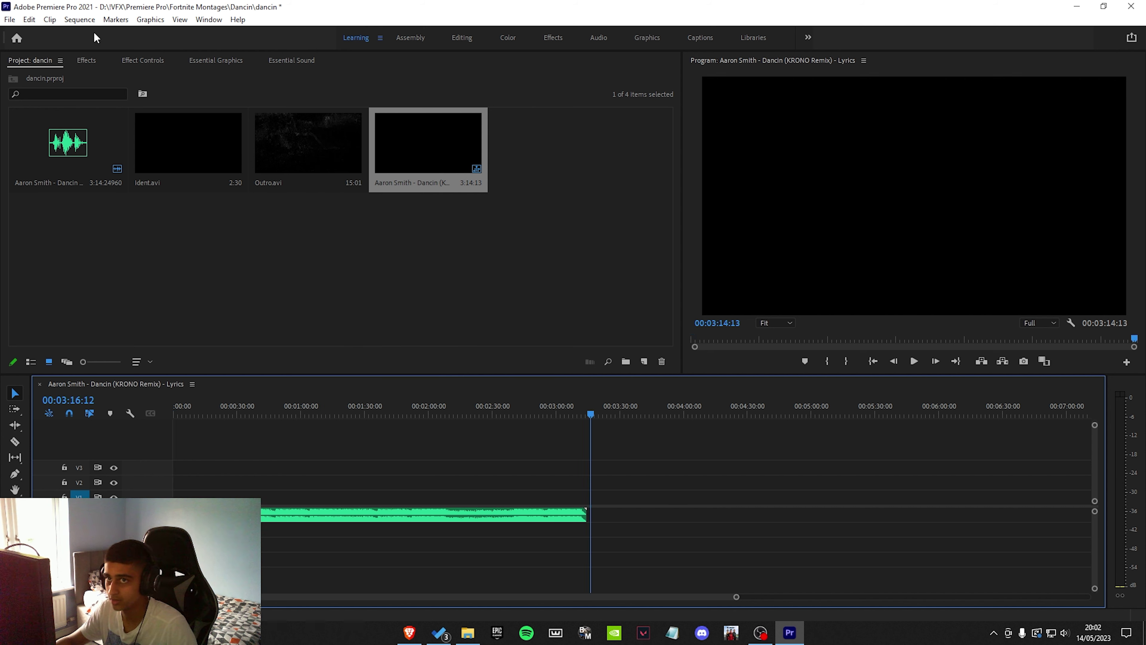
# Set the sequence timebase to 60 fps and frame size to 1920×1080
pyautogui.click(80, 20)
pyautogui.click(104, 33)
pyautogui.click(524, 124)
pyautogui.click(534, 243)
pyautogui.click(502, 155)
pyautogui.click(560, 155)
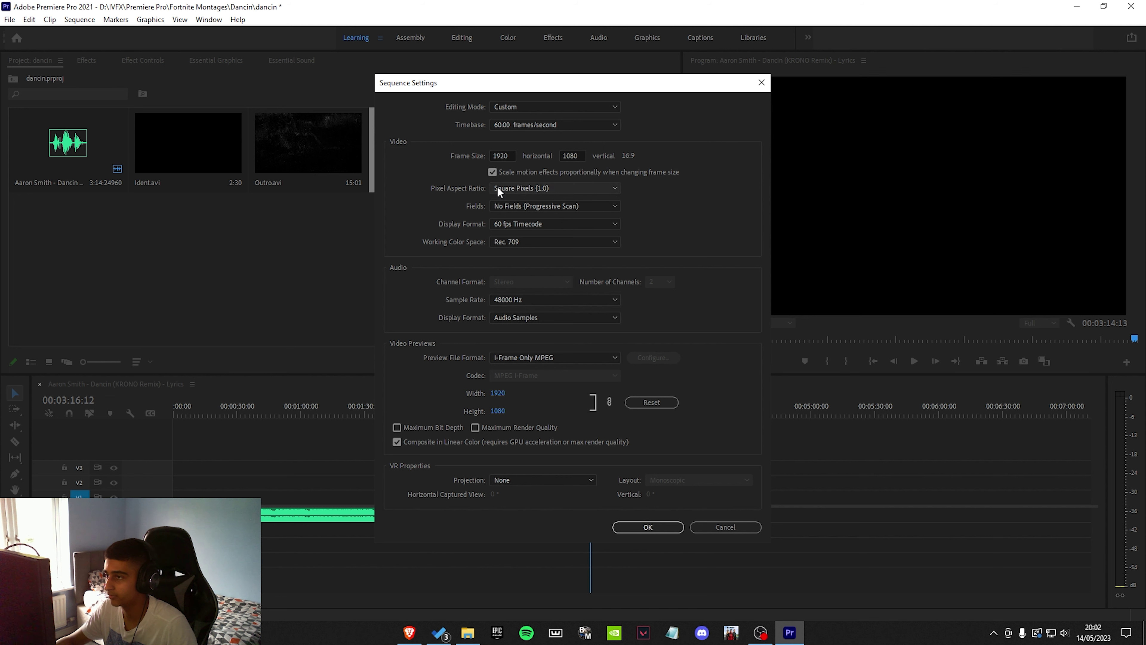
pyautogui.click(648, 527)
pyautogui.click(587, 406)
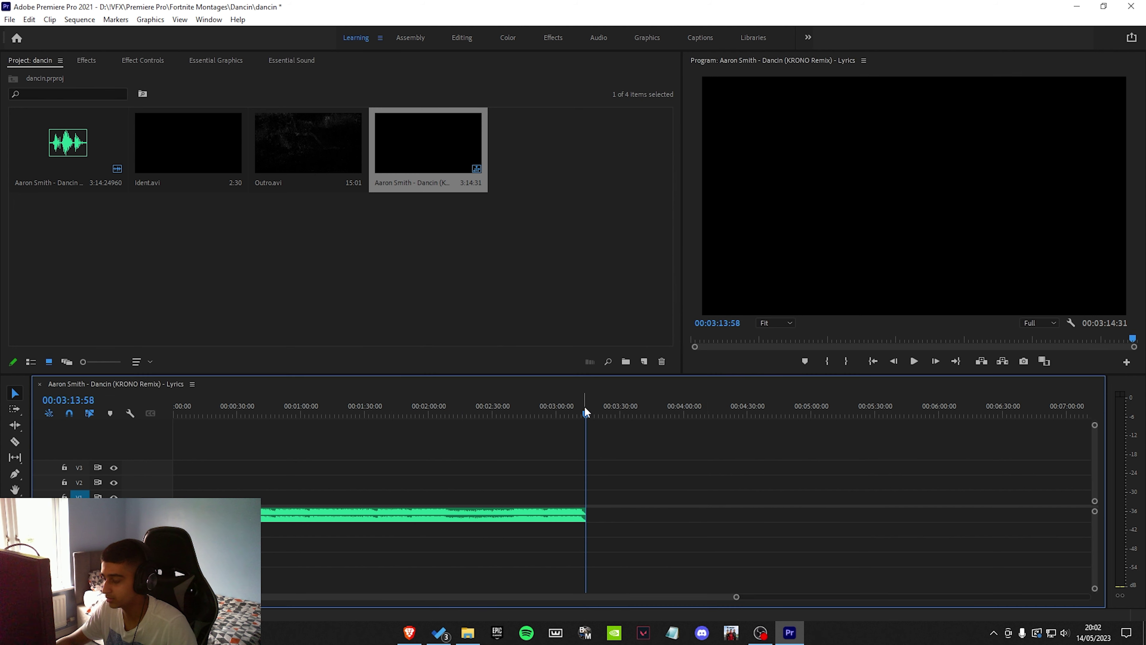
# Play back the end of the song to hear where it finishes
pyautogui.scroll(3, 595, 475)
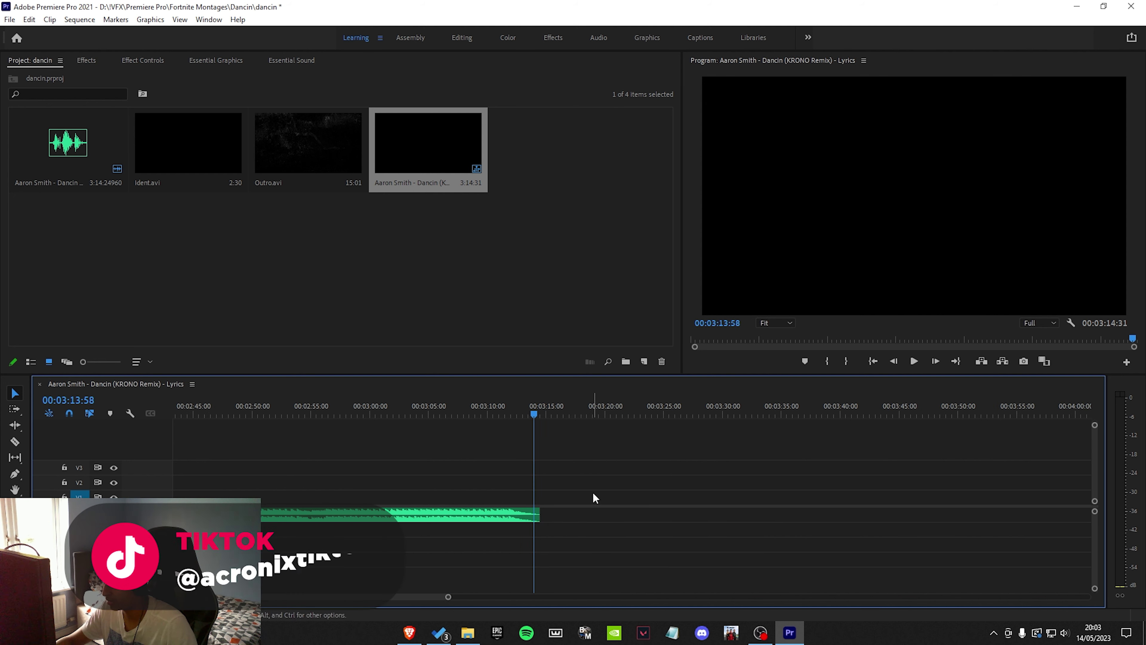
pyautogui.click(514, 413)
pyautogui.press('space')
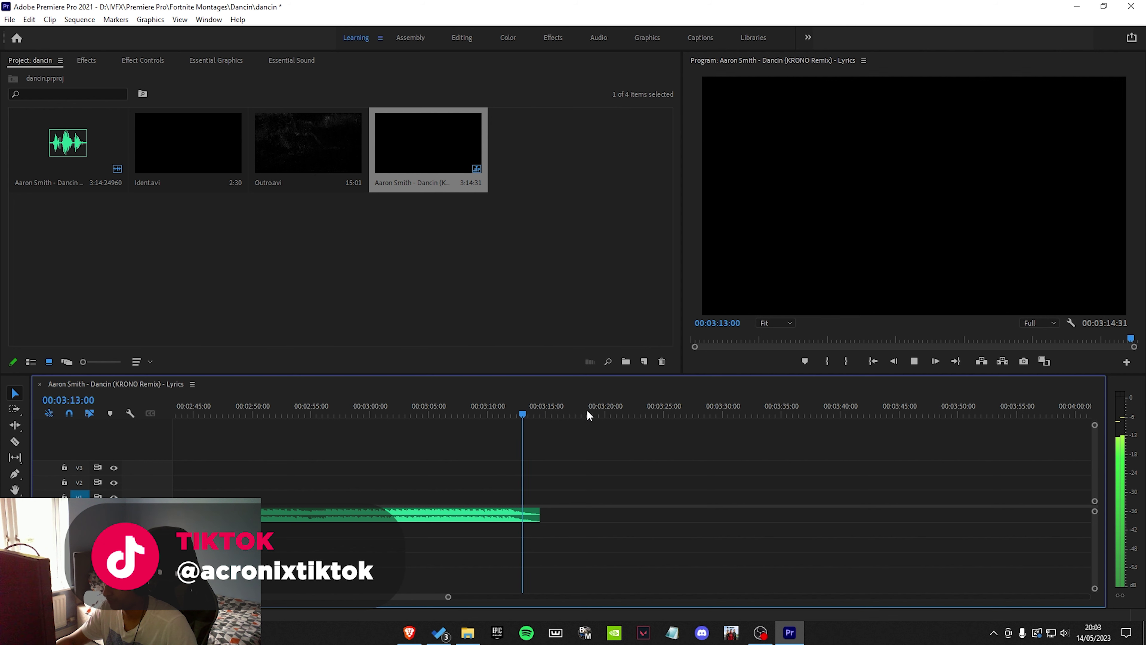
pyautogui.scroll(-3, 640, 427)
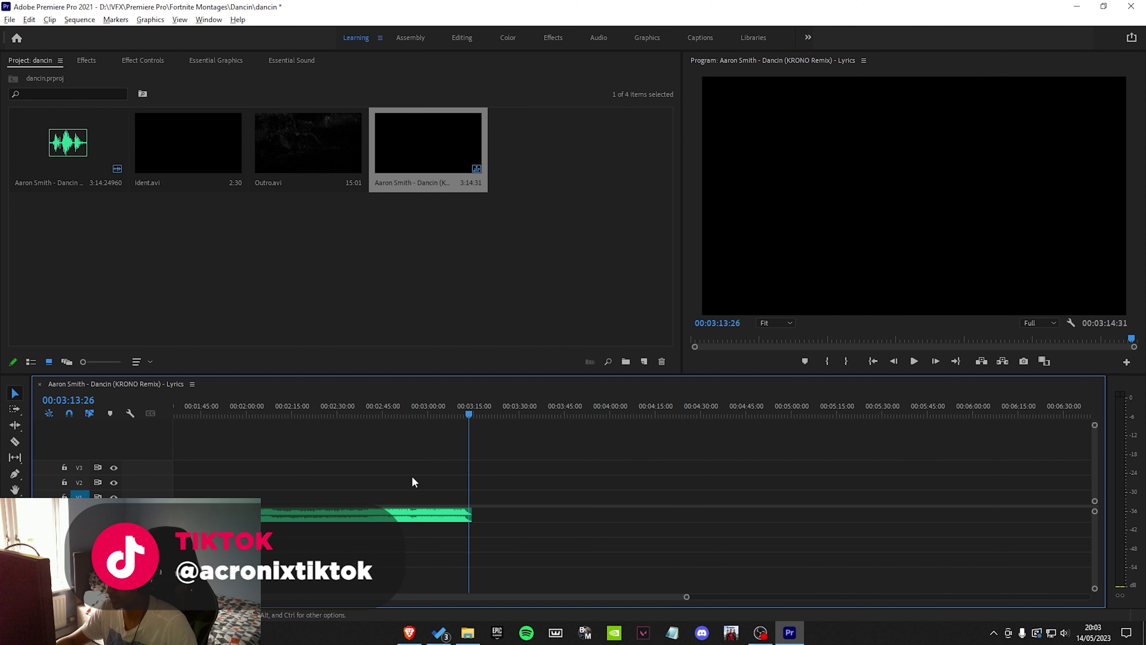
# Apply an Audio Gain change to the song clip, accepting the dialog
pyautogui.rightClick(403, 512)
pyautogui.click(442, 378)
pyautogui.press('Return')
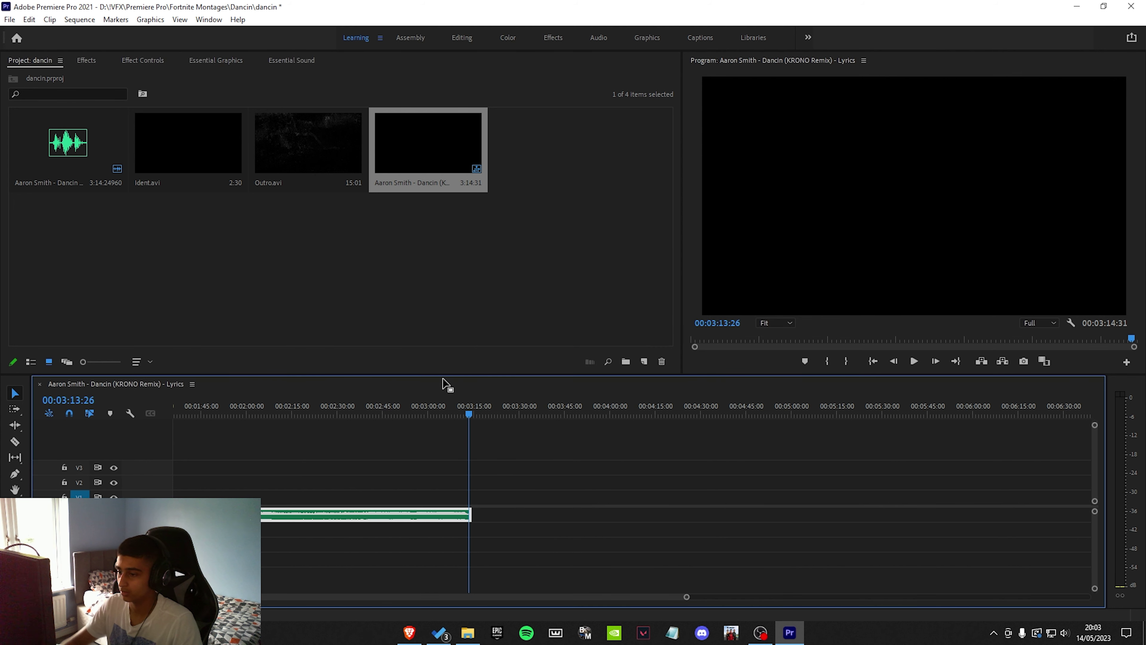
# Trim the end of the song clip, then undo so it keeps its full length
pyautogui.scroll(-3, 387, 533)
pyautogui.scroll(-1, 455, 540)
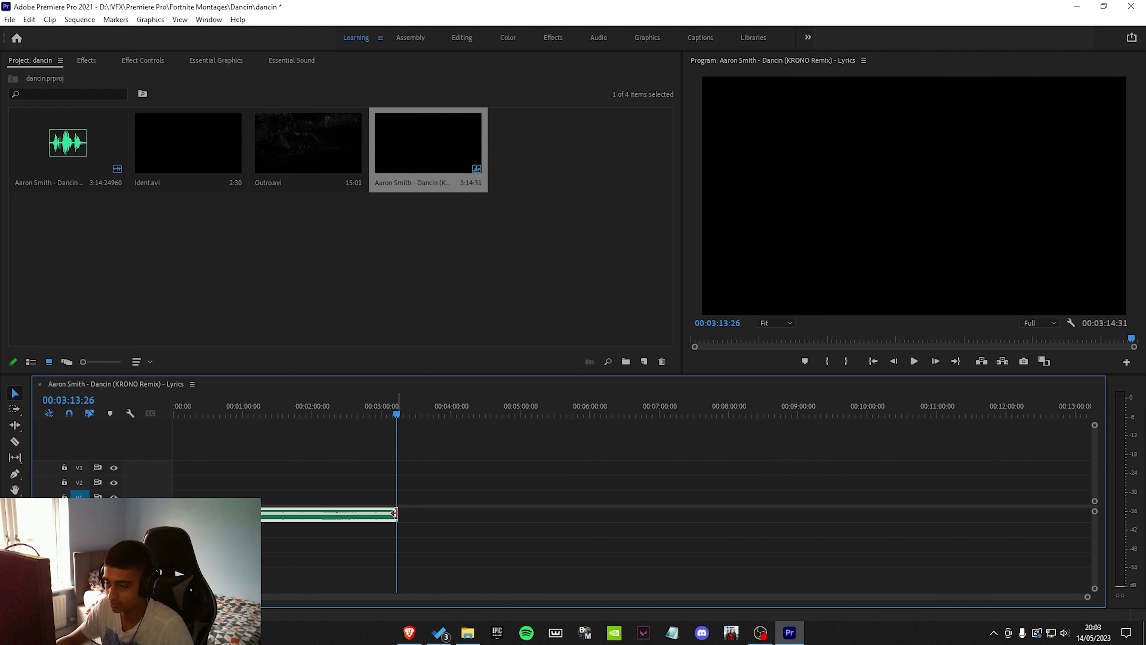
pyautogui.moveTo(396, 513); pyautogui.dragTo(346, 514)
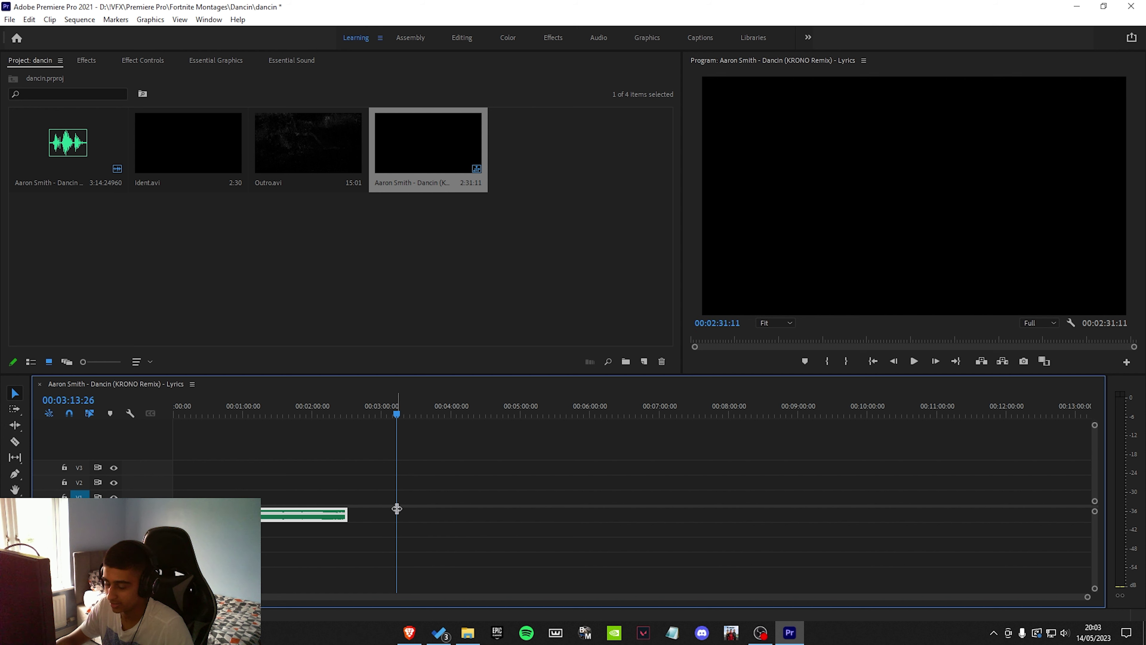
pyautogui.hotkey('ctrl', 'z')
# Rezoom the timeline to show the whole song clip
pyautogui.click(380, 595)
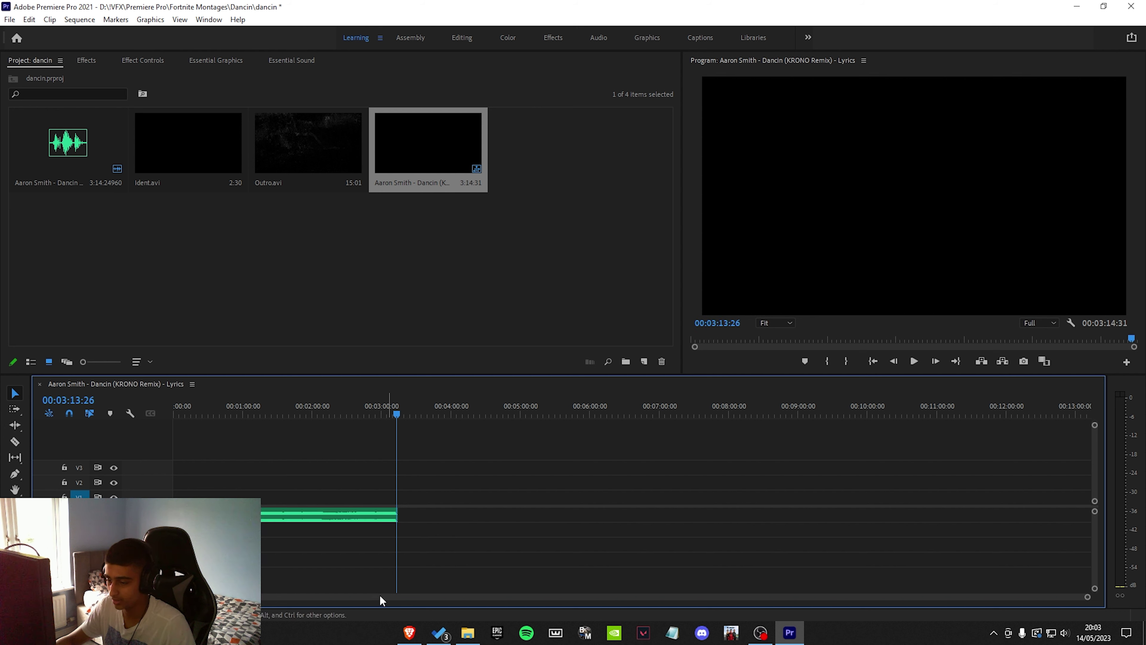
pyautogui.moveTo(1087, 596); pyautogui.dragTo(615, 562)
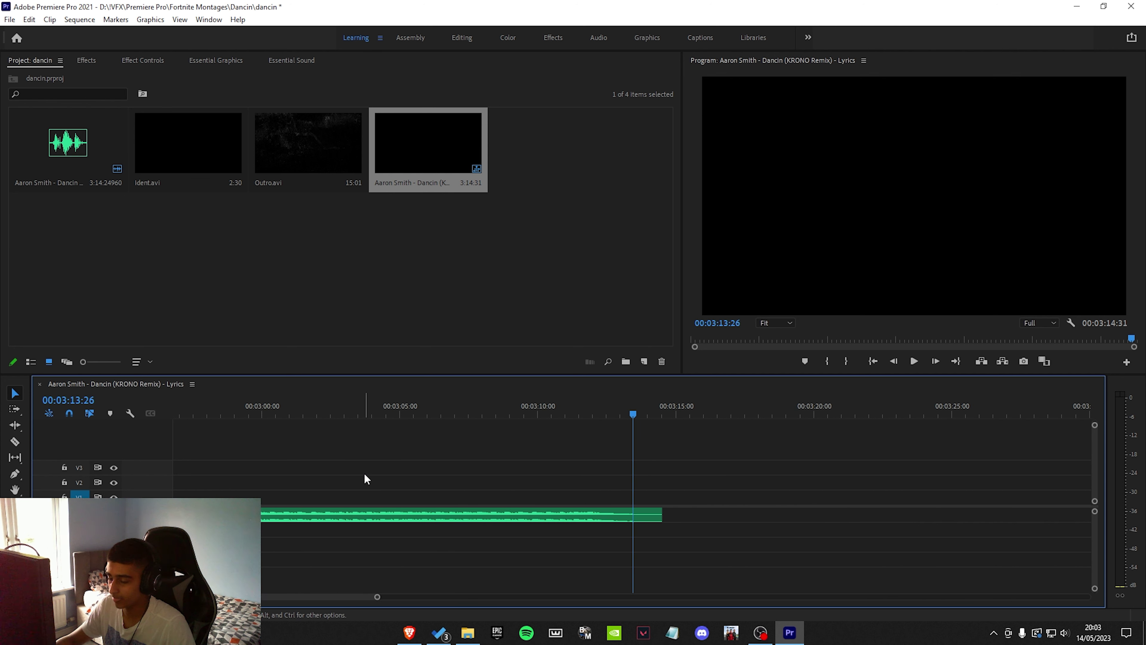
pyautogui.moveTo(377, 596); pyautogui.dragTo(983, 562)
pyautogui.scroll(5, 299, 481)
pyautogui.scroll(-3, 299, 473)
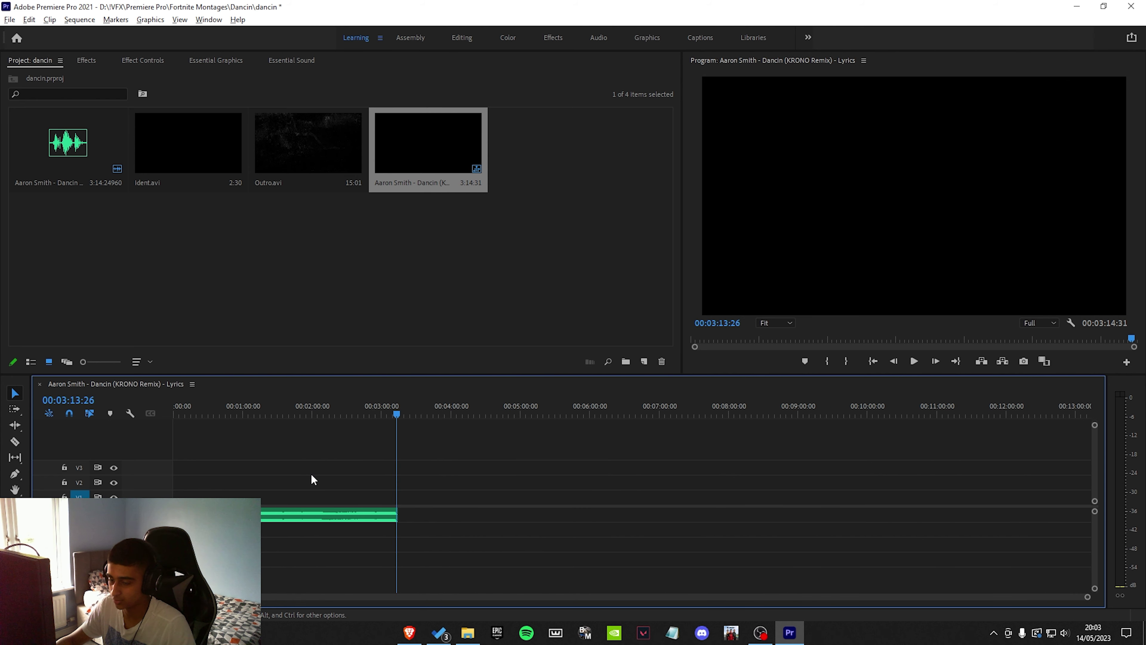
pyautogui.scroll(2, 289, 478)
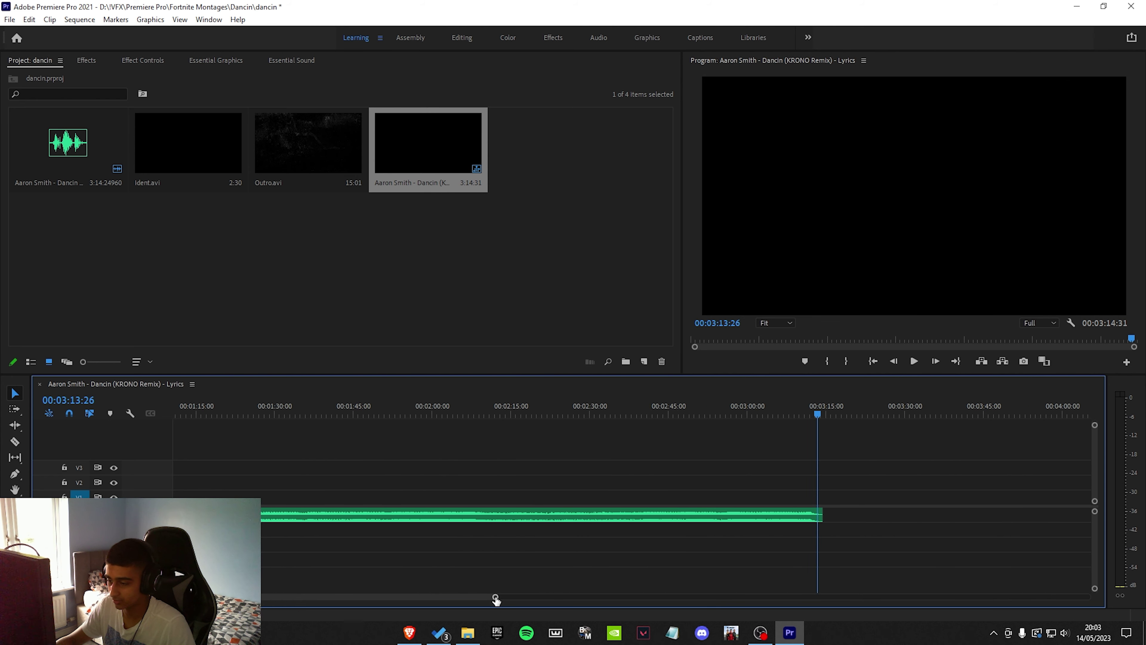
pyautogui.scroll(-5, 492, 596)
pyautogui.scroll(5, 346, 600)
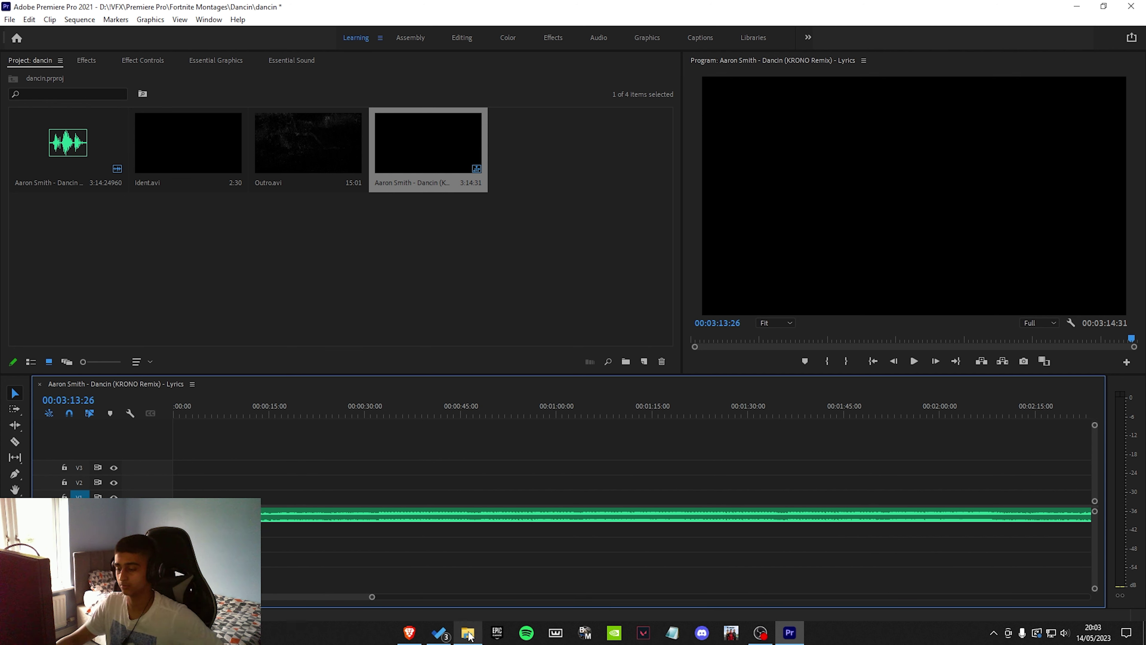
# Move the song clip down to audio track A2
pyautogui.moveTo(371, 596); pyautogui.dragTo(464, 595)
pyautogui.moveTo(212, 514); pyautogui.dragTo(212, 529)
pyautogui.click(370, 438)
# Import the Fortnite clip from Explorer and place it on V1 about ten seconds in
pyautogui.click(467, 632)
pyautogui.moveTo(398, 212); pyautogui.dragTo(168, 274)
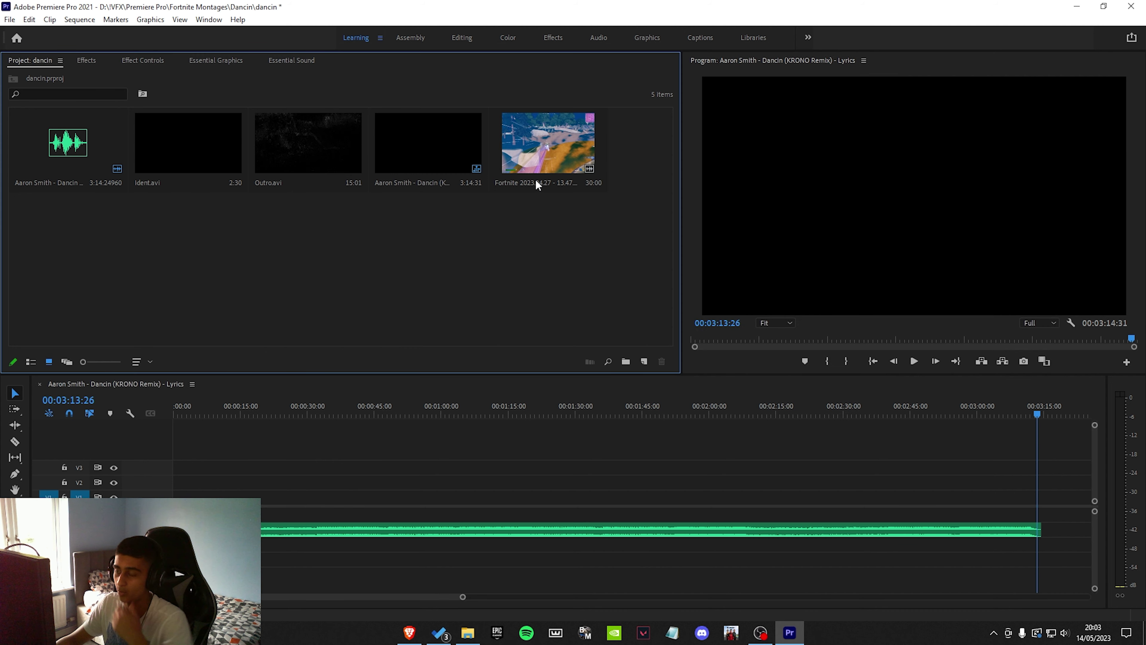
pyautogui.moveTo(535, 180); pyautogui.dragTo(240, 473)
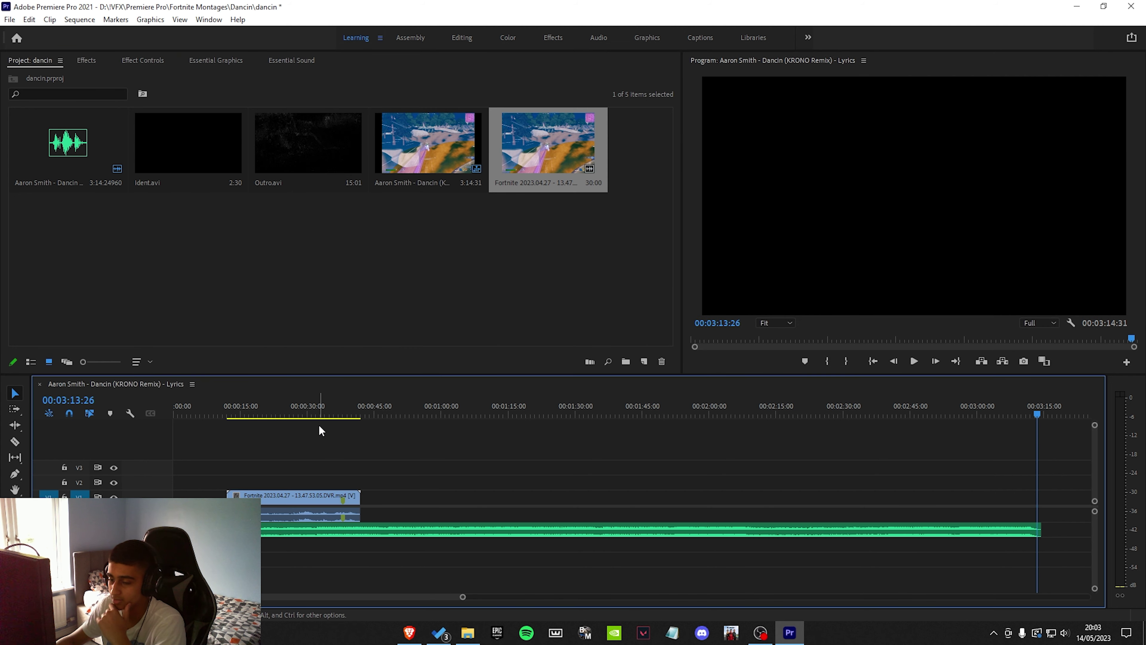
pyautogui.click(323, 415)
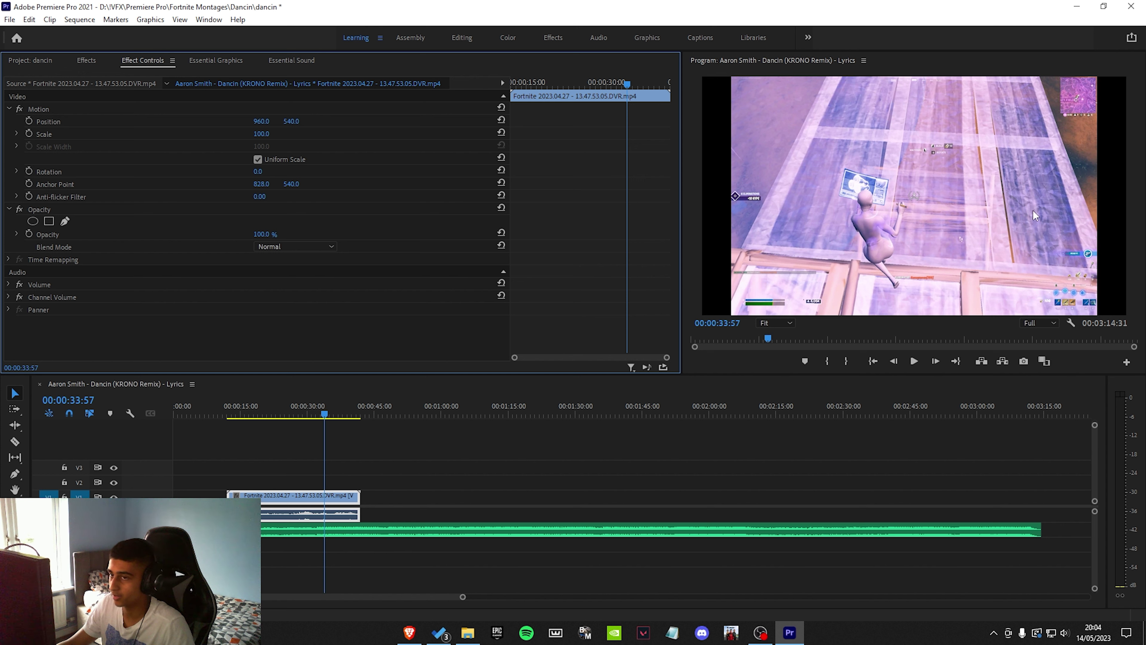
# Uncheck Uniform Scale, select Motion, and zoom the Program monitor to 150%
pyautogui.click(257, 159)
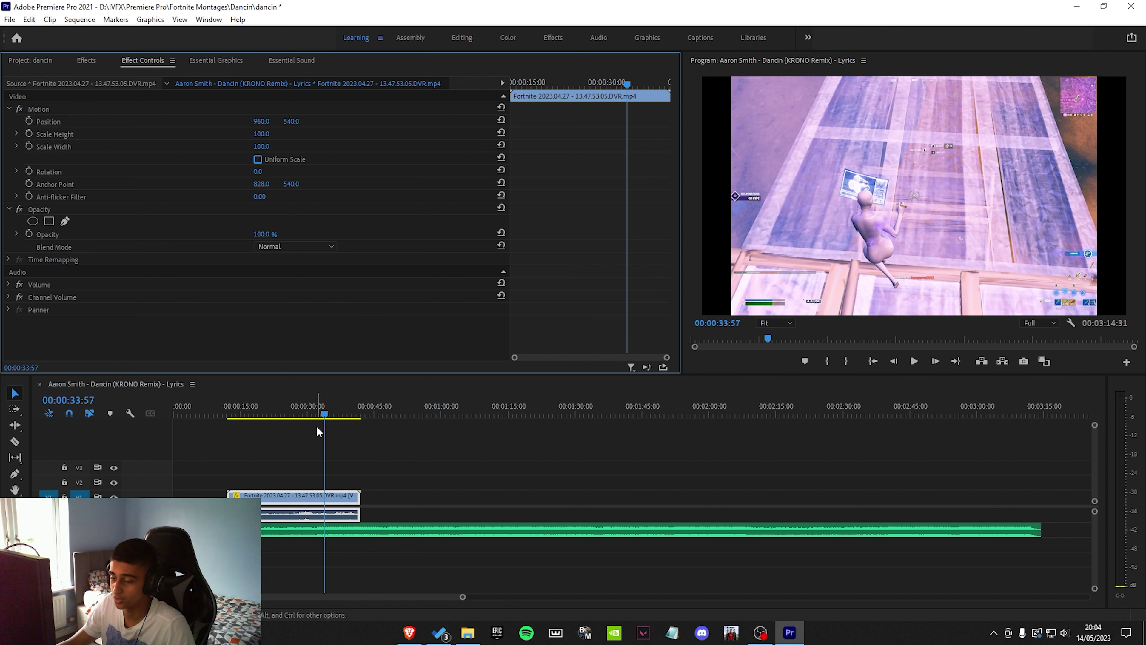
pyautogui.click(823, 235)
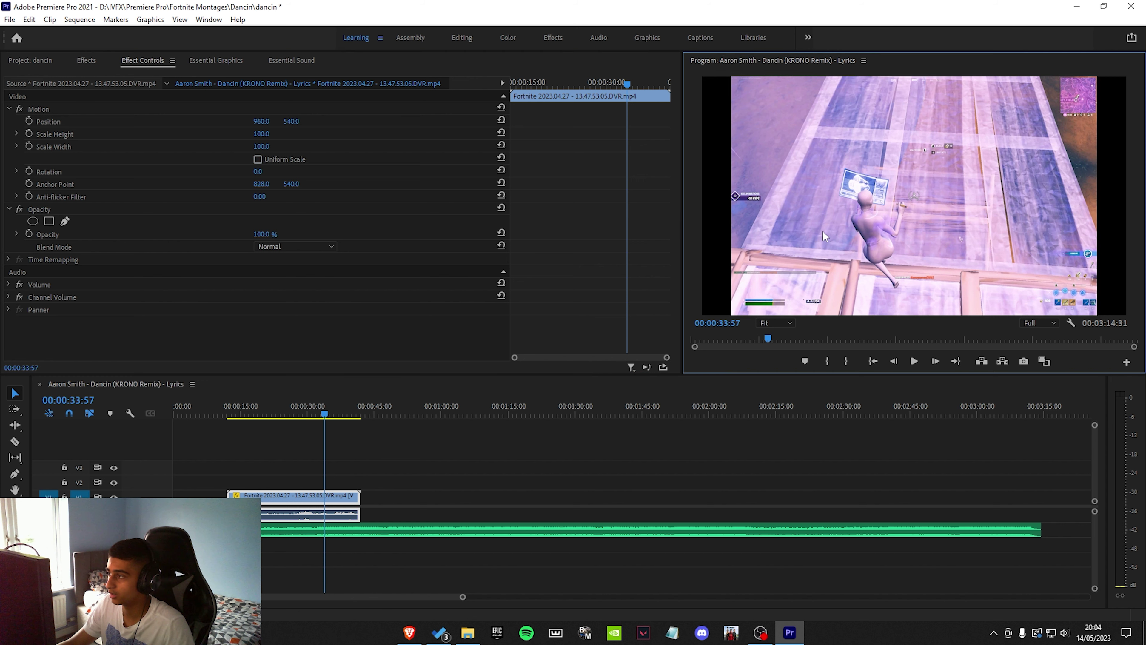
pyautogui.click(854, 219)
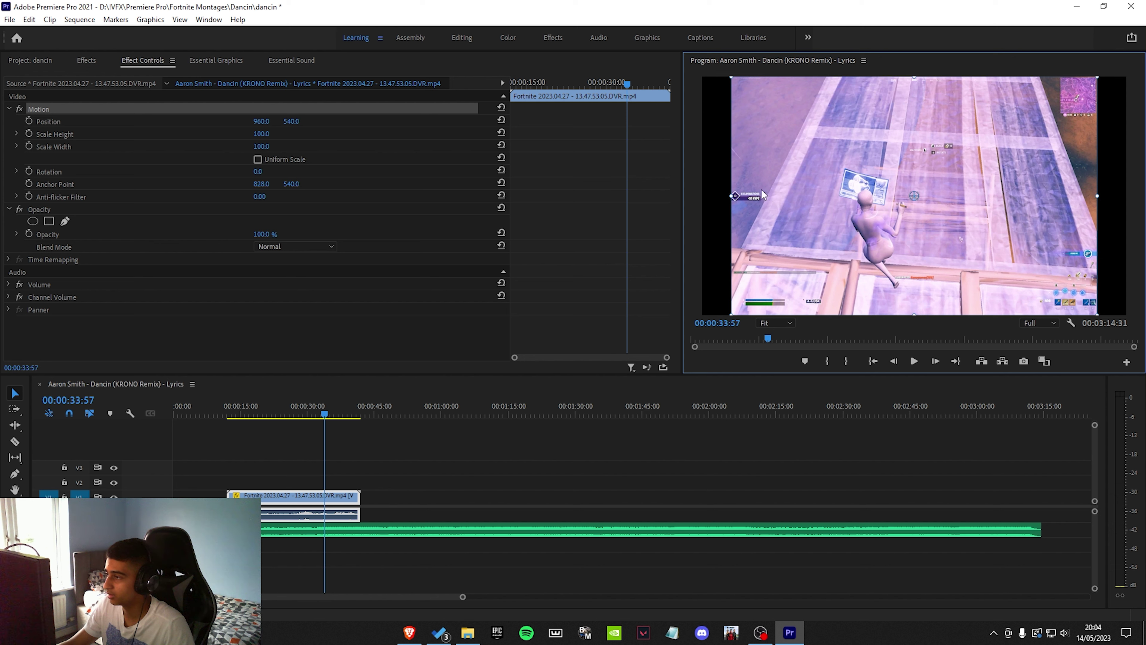
pyautogui.click(770, 323)
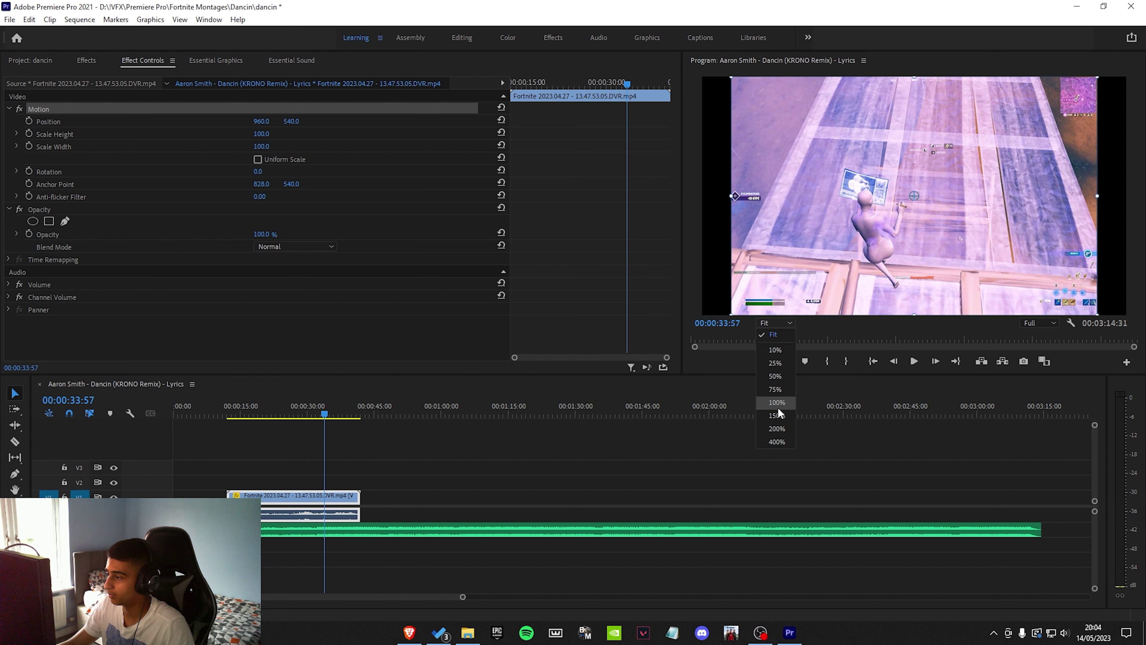
pyautogui.click(776, 320)
pyautogui.click(780, 322)
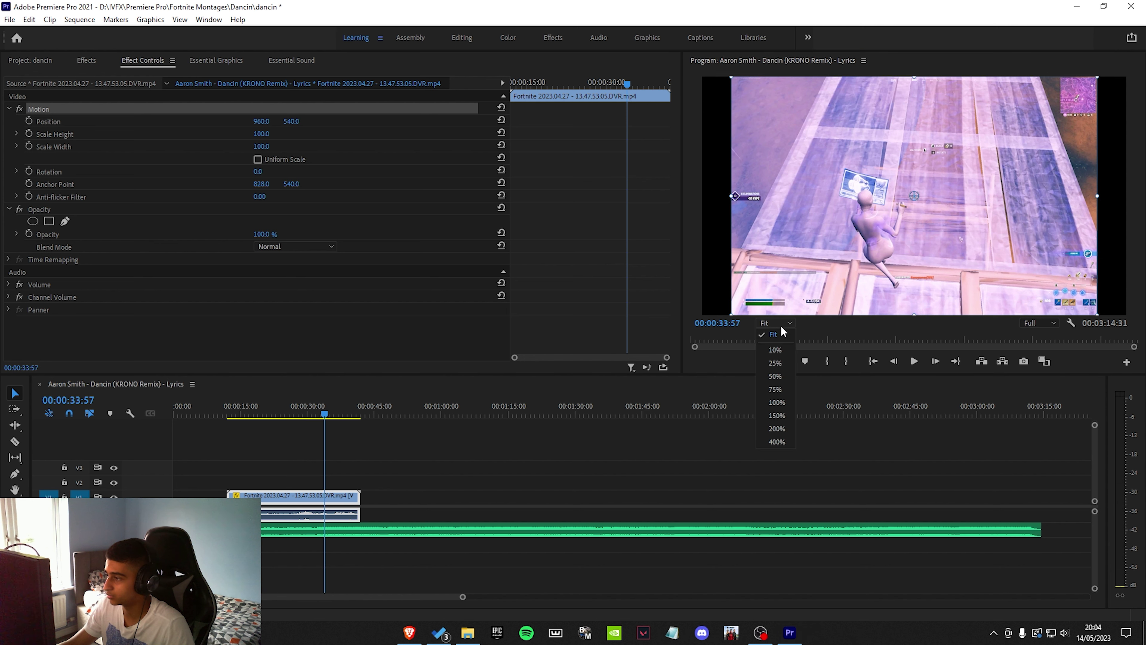
pyautogui.click(777, 418)
# Drag the frame's left edge out until Scale Width reads 116
pyautogui.moveTo(872, 315); pyautogui.dragTo(708, 317)
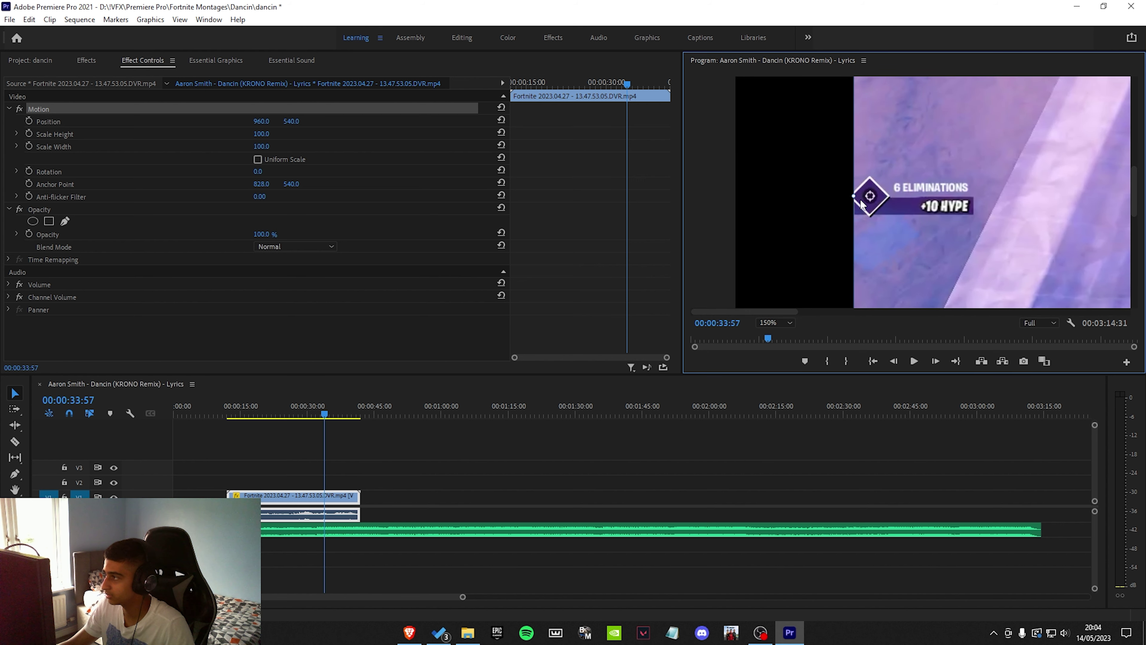
pyautogui.moveTo(838, 193); pyautogui.dragTo(737, 194)
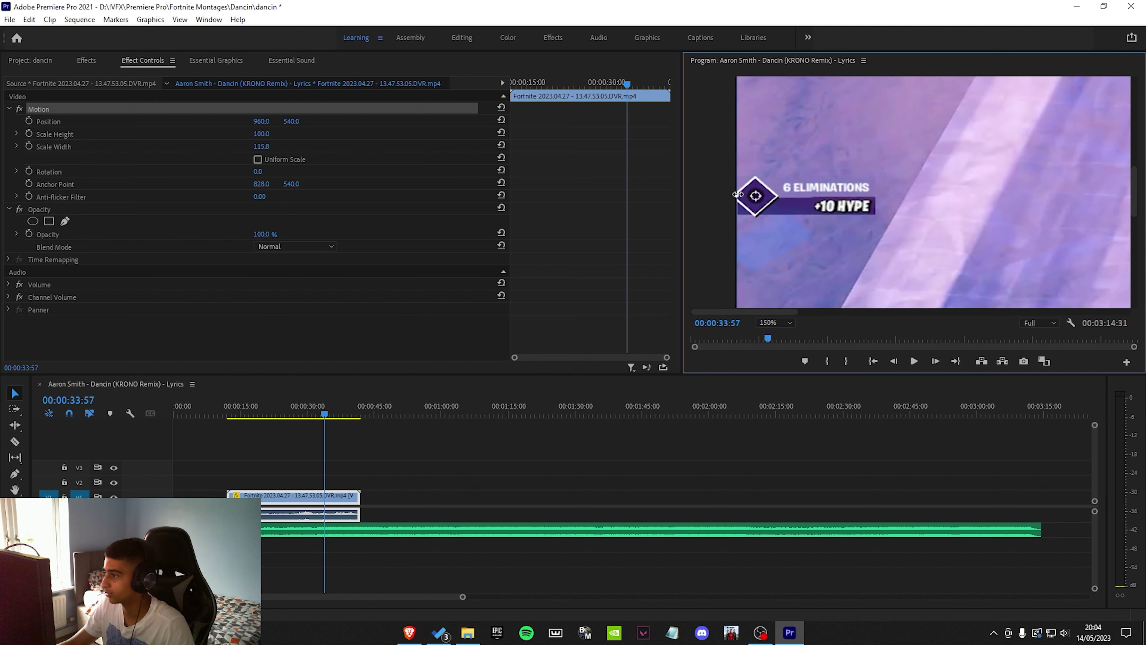
pyautogui.click(722, 238)
pyautogui.click(743, 205)
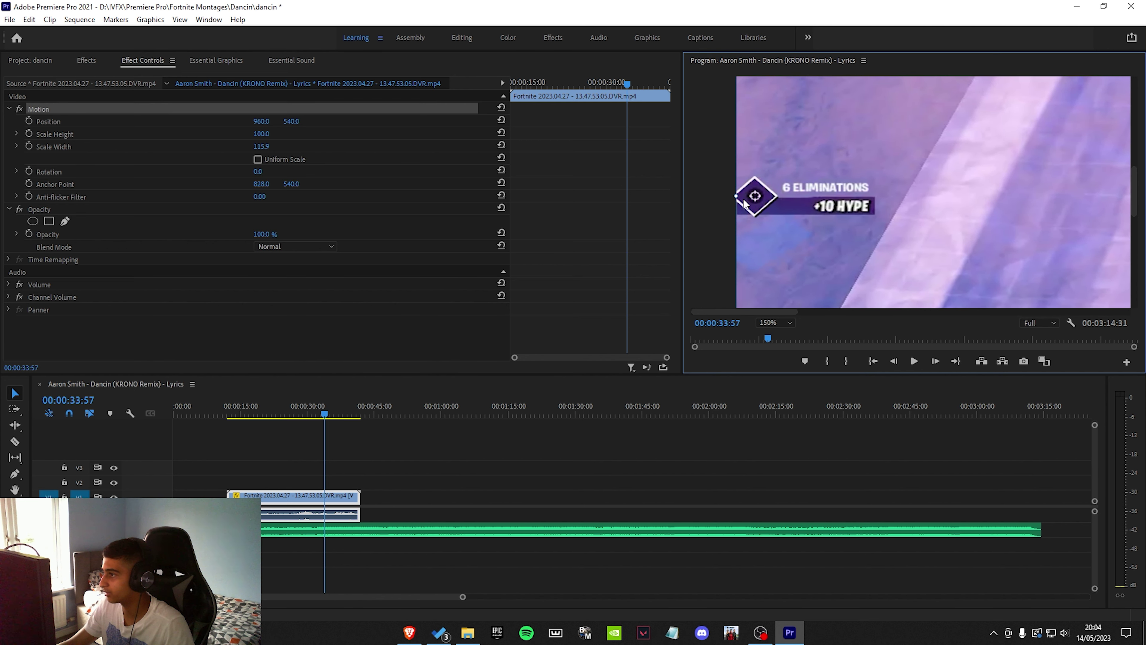
pyautogui.moveTo(739, 195); pyautogui.dragTo(738, 195)
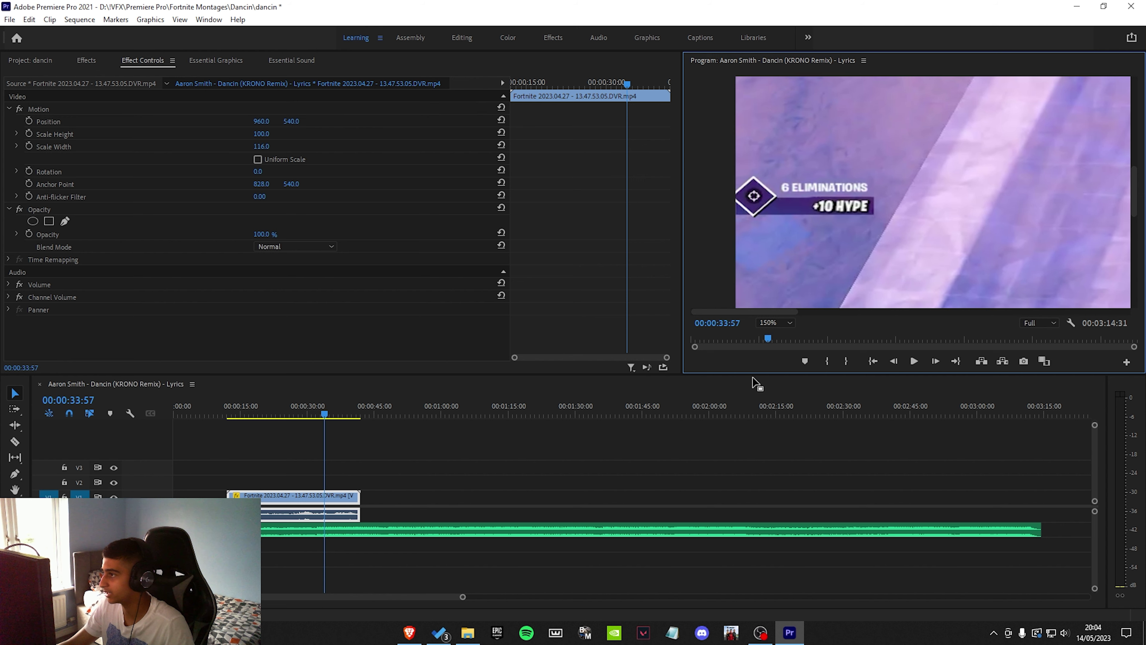
# Fit the preview, scrub to check the stretch, and choose Save Preset on Motion
pyautogui.click(774, 322)
pyautogui.click(772, 337)
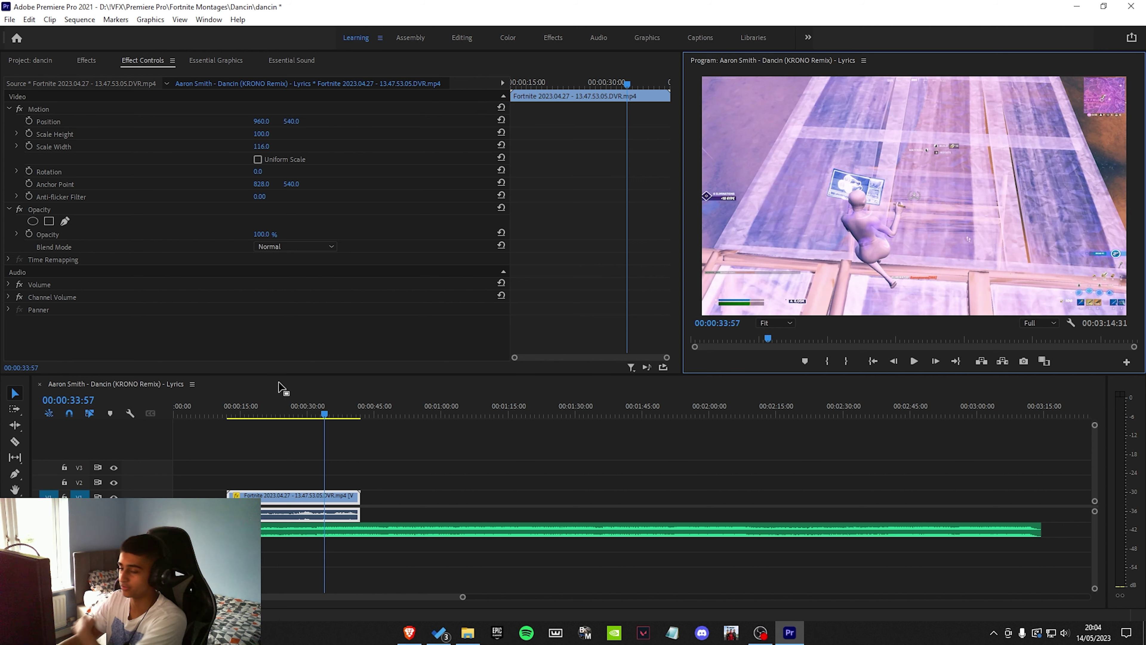
pyautogui.moveTo(262, 418); pyautogui.dragTo(319, 413)
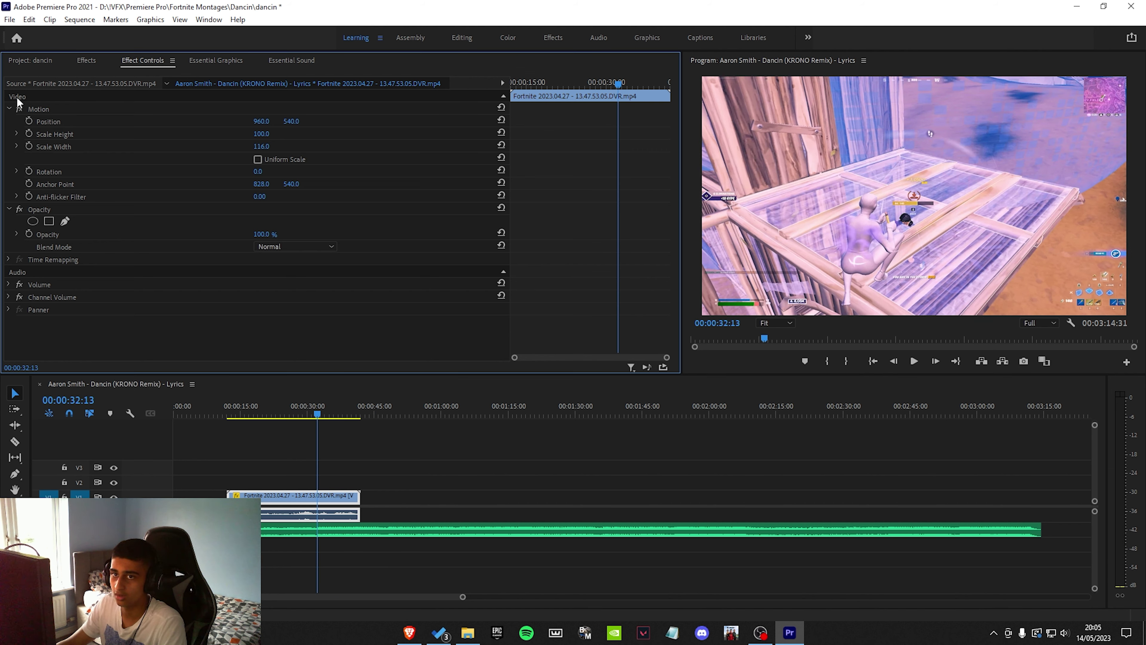
pyautogui.rightClick(58, 113)
pyautogui.click(90, 128)
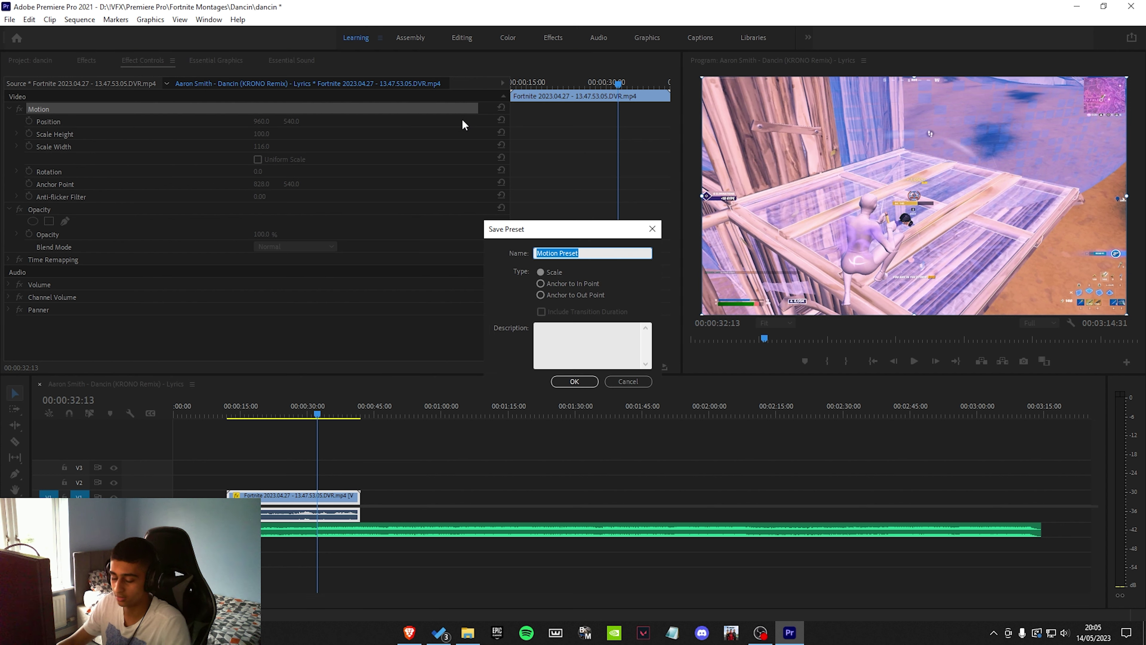
# Save the motion preset as 'stretched' and expand the Presets folder in Effects
pyautogui.write('s')
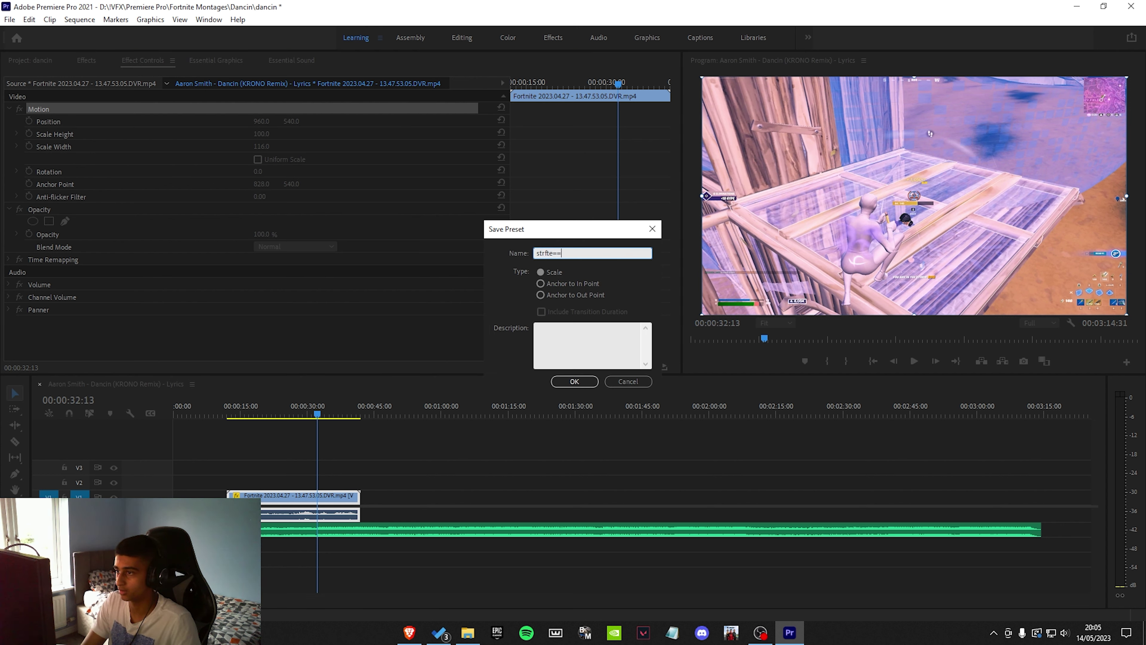
pyautogui.write('trecth')
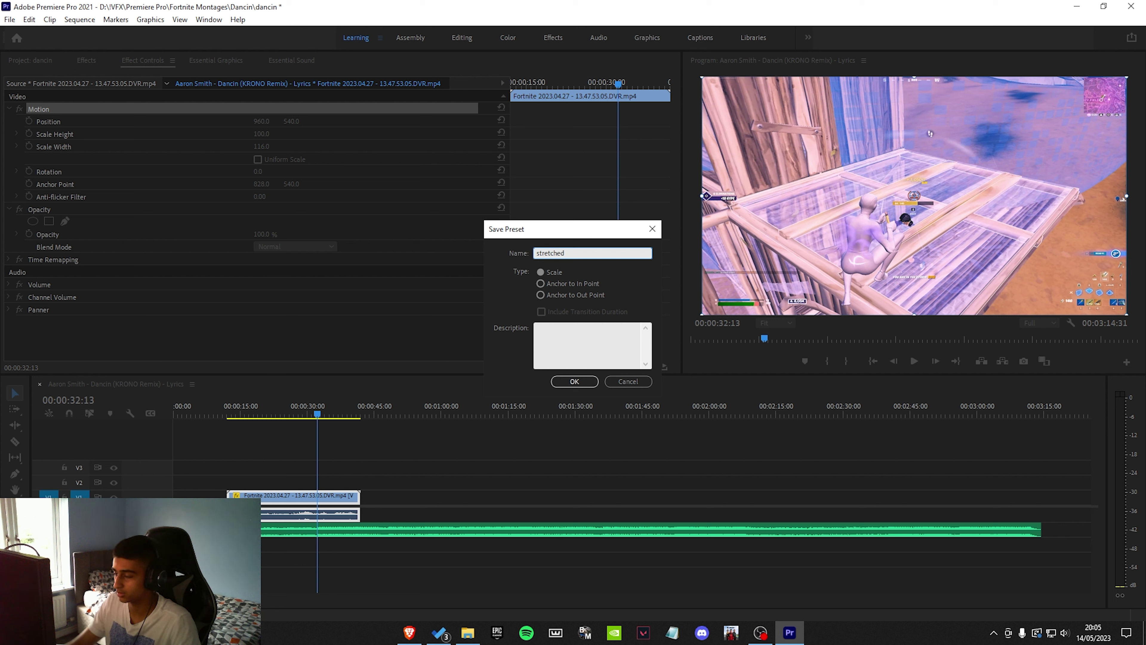
pyautogui.click(575, 382)
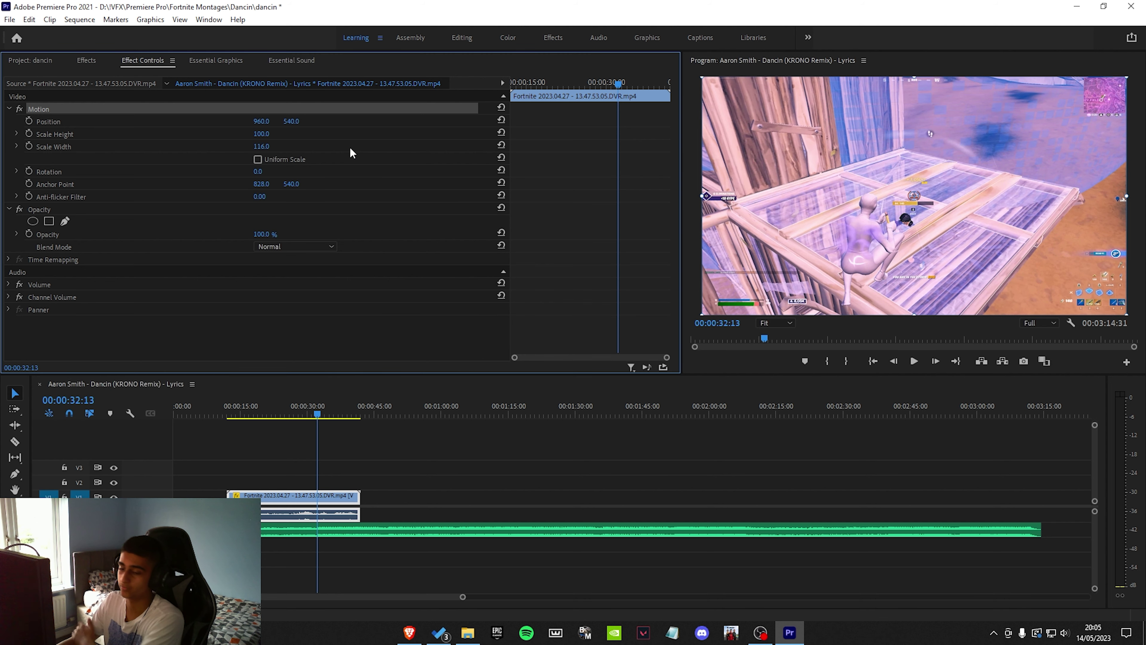
pyautogui.click(86, 60)
pyautogui.scroll(1, 26, 91)
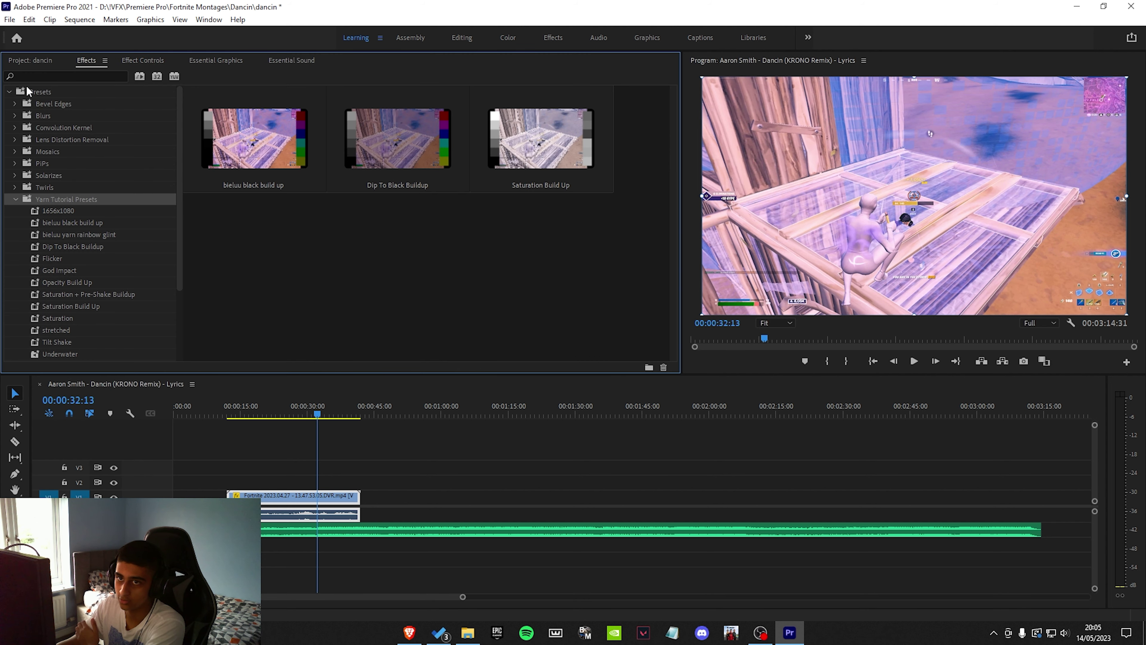
pyautogui.click(7, 92)
pyautogui.click(8, 93)
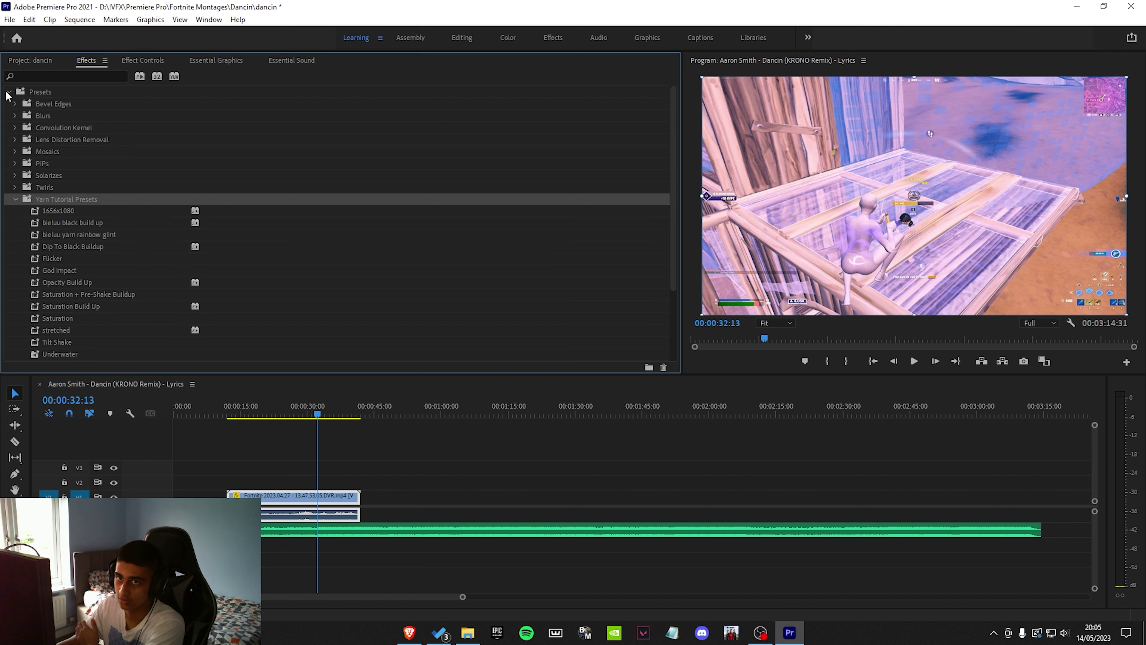
pyautogui.click(9, 91)
pyautogui.click(9, 92)
# Locate and select the stretched preset in the Yarn Tutorial Presets folder
pyautogui.scroll(-1, 99, 284)
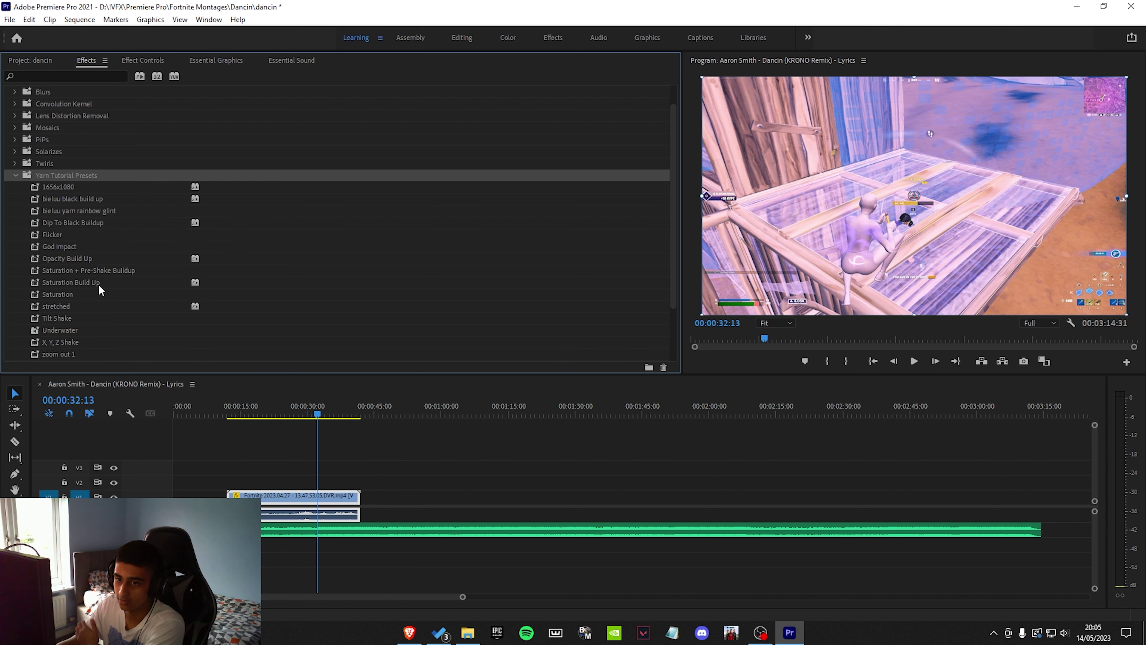
pyautogui.scroll(-3, 99, 289)
pyautogui.scroll(2, 99, 296)
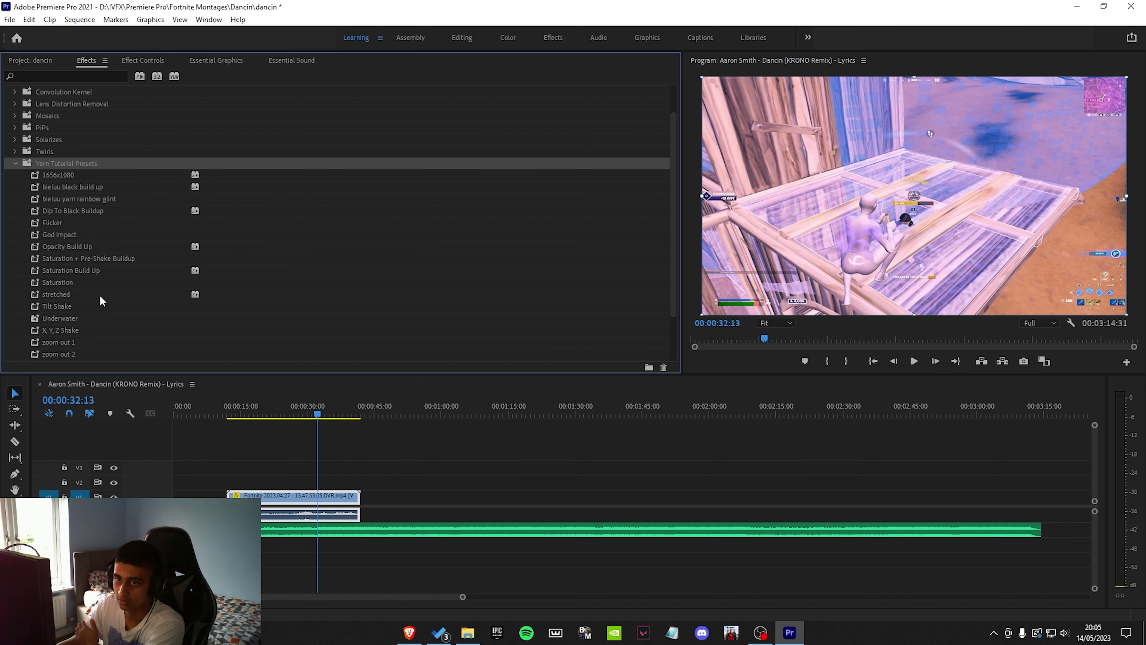
pyautogui.click(80, 294)
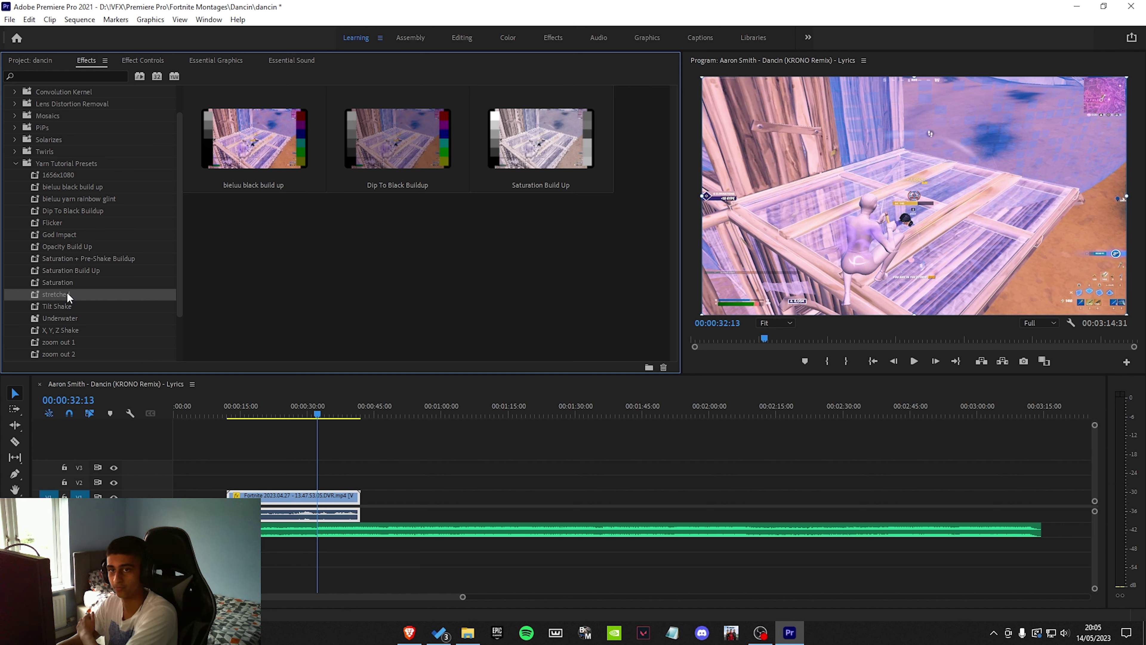
pyautogui.scroll(3, 66, 292)
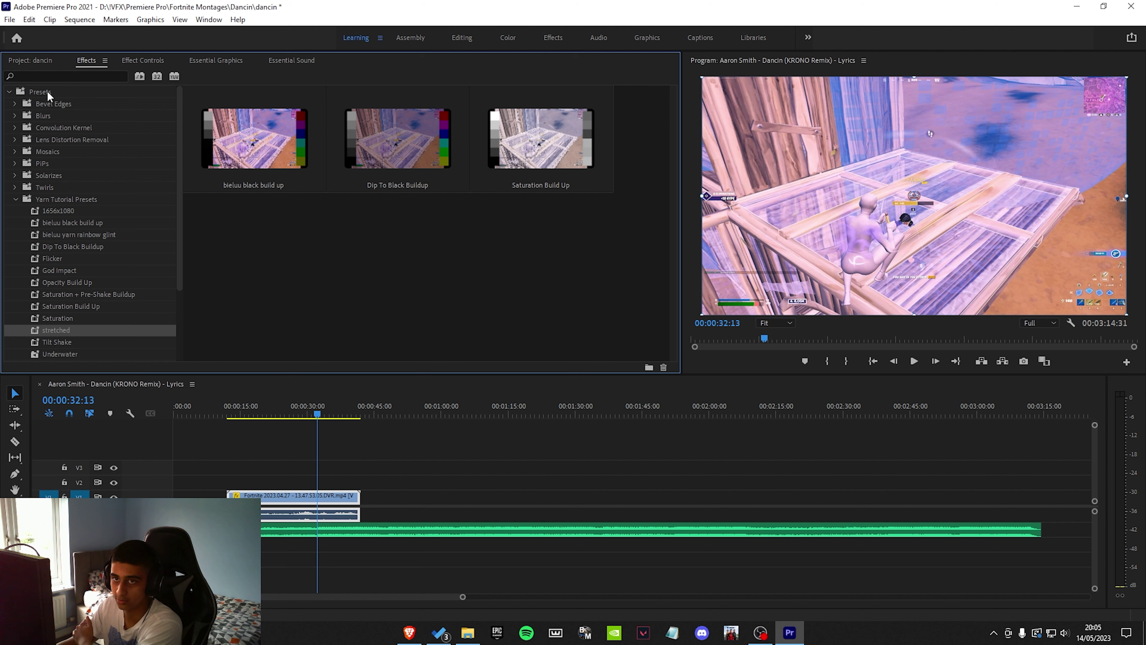
pyautogui.scroll(-2, 67, 292)
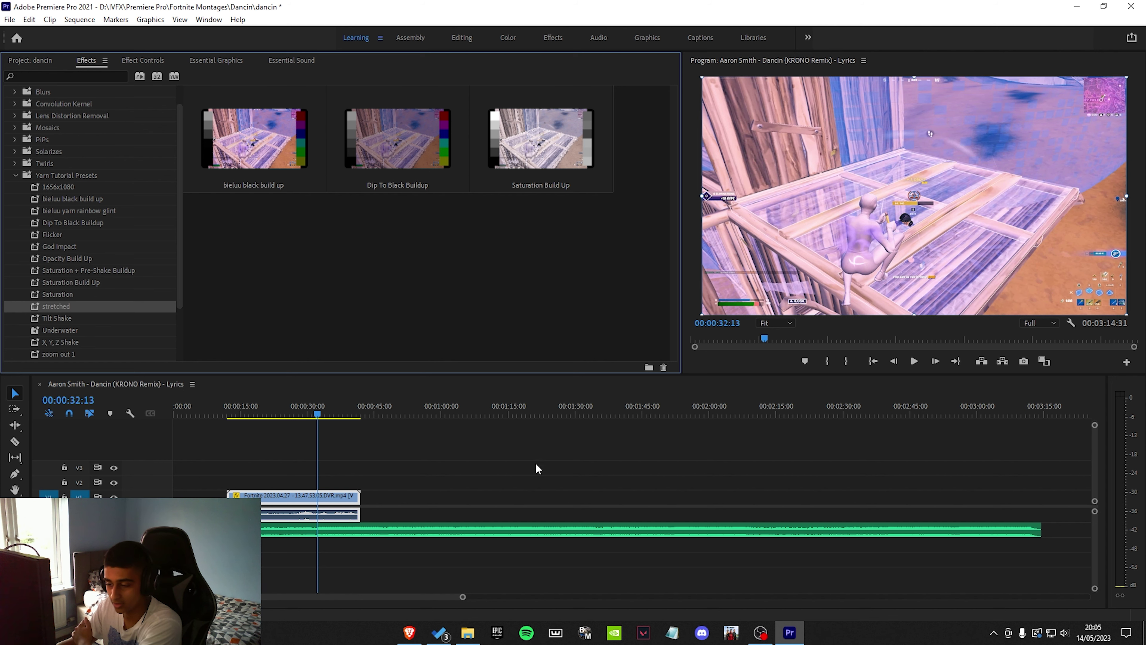
pyautogui.click(467, 632)
# Import the second Fortnite recording and place it on the sequence near 1:00
pyautogui.moveTo(473, 214); pyautogui.dragTo(171, 273)
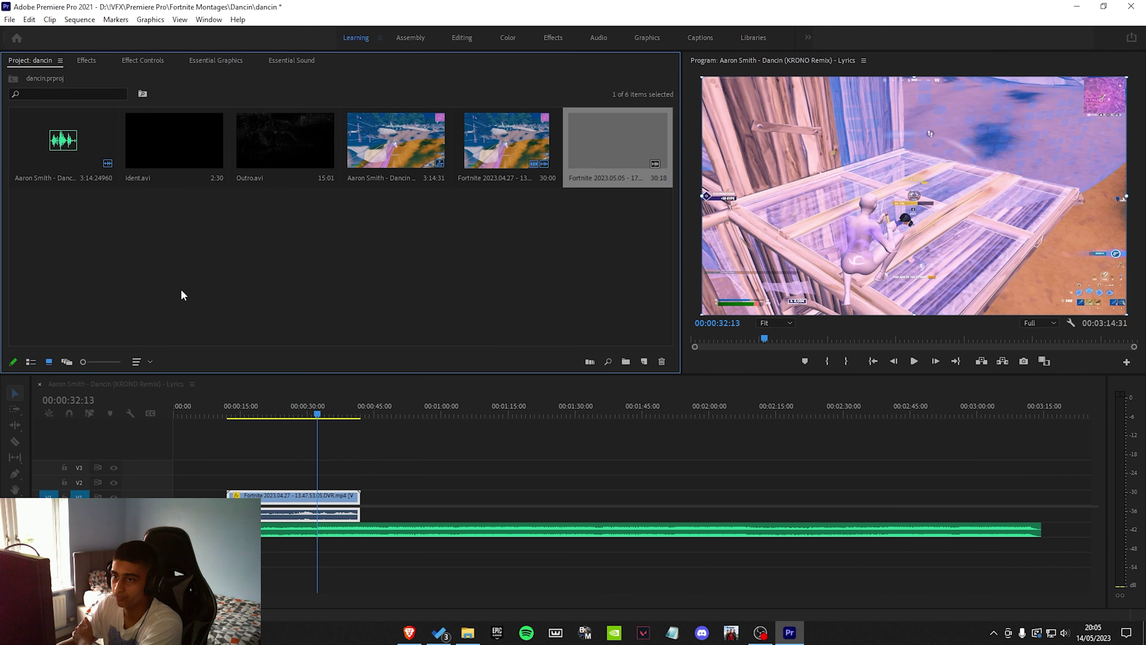
pyautogui.moveTo(627, 166); pyautogui.dragTo(419, 497)
pyautogui.click(457, 409)
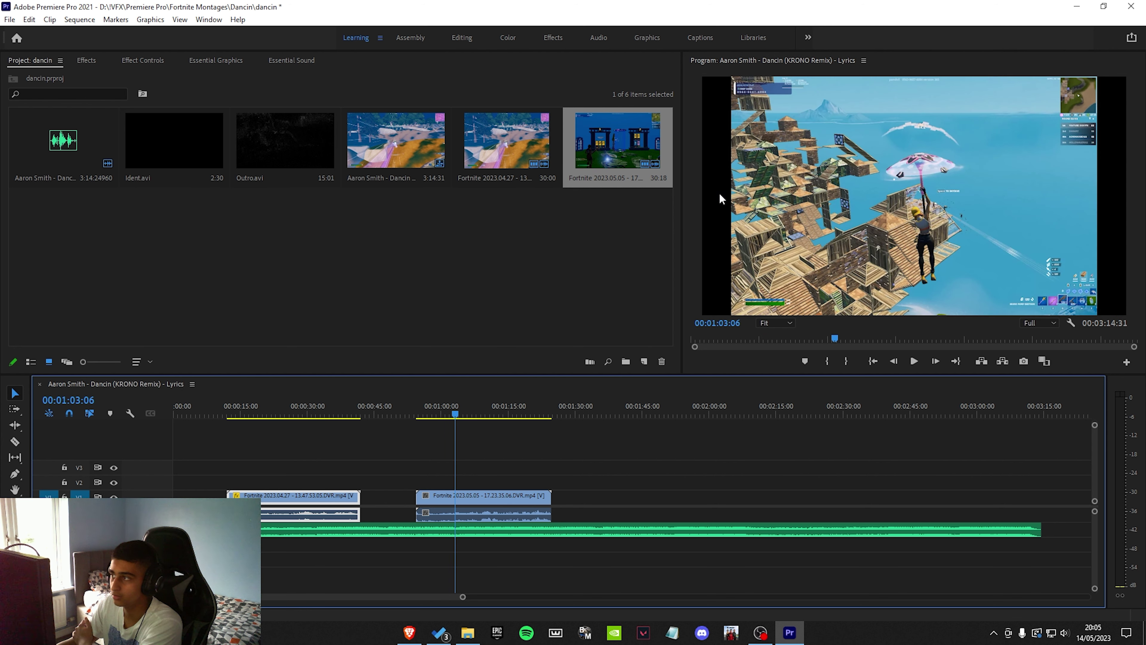
# Apply the stretched preset to the second clip and preview the result
pyautogui.click(86, 60)
pyautogui.moveTo(60, 310); pyautogui.dragTo(451, 495)
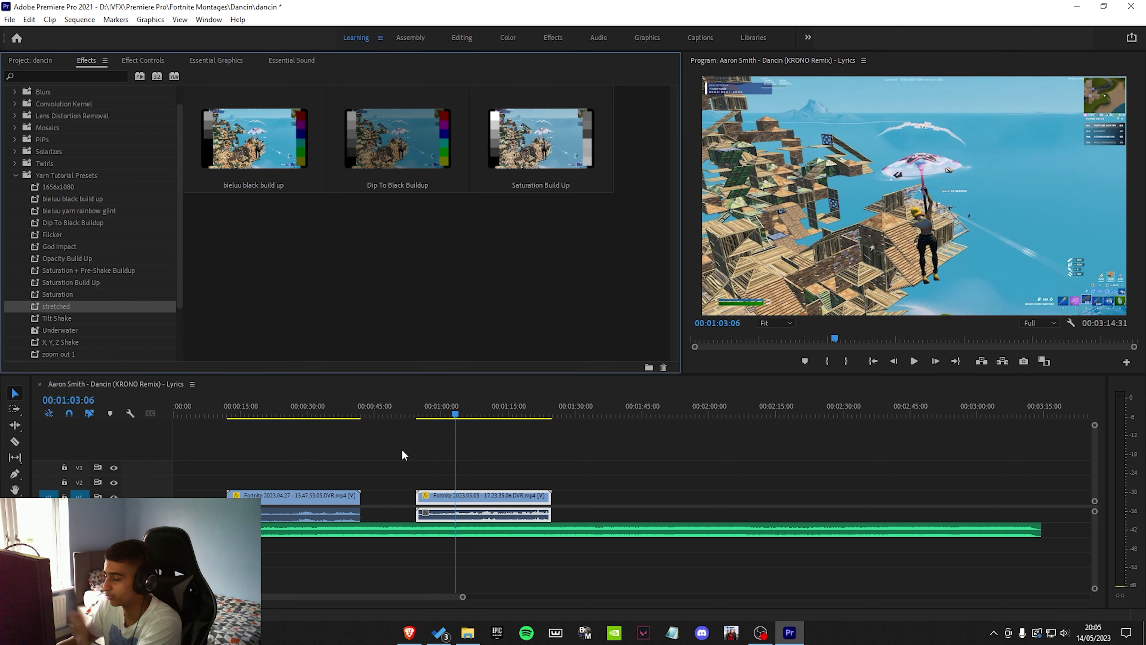
pyautogui.click(333, 408)
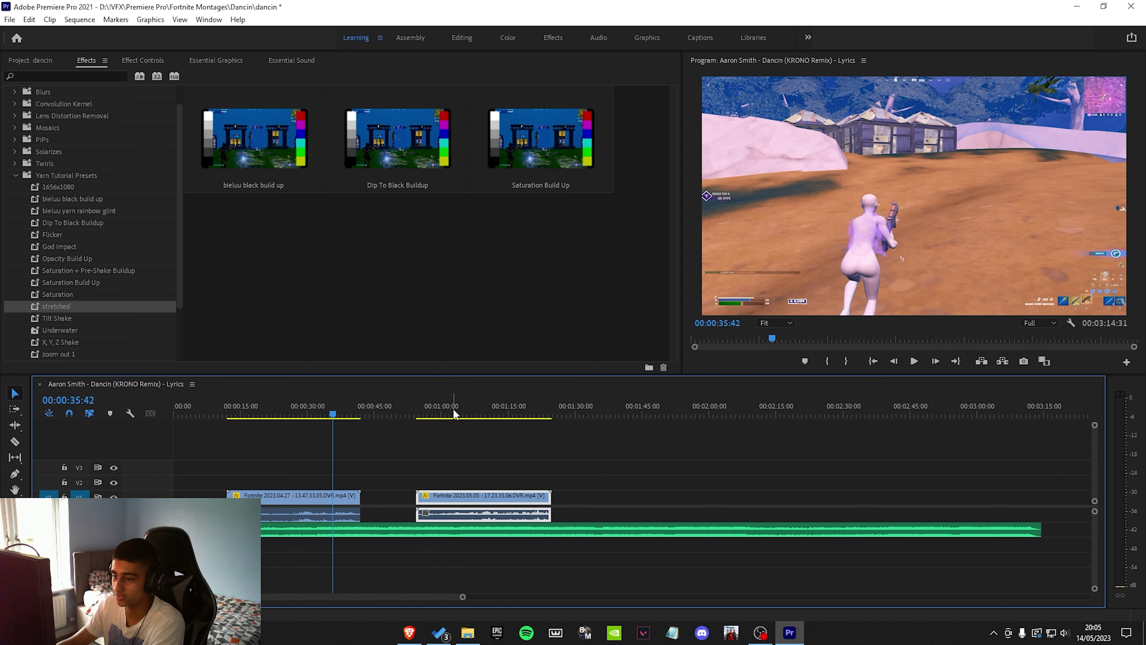
pyautogui.click(453, 408)
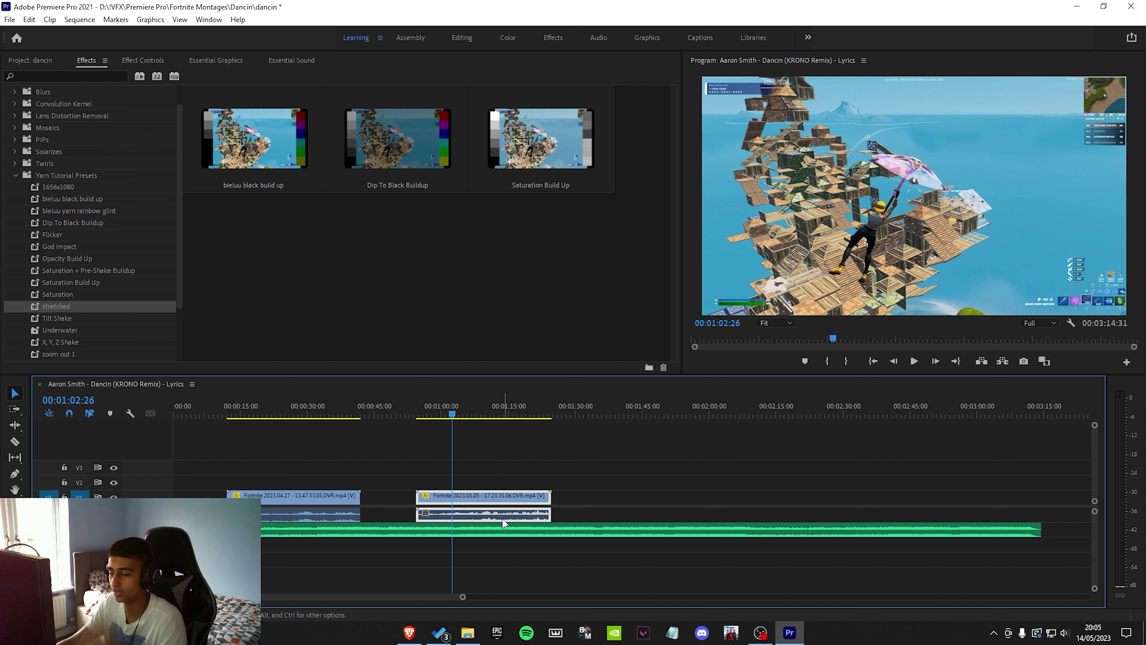
# Delete the second clip from the sequence and select the bieluu black build up preset
pyautogui.press('Delete')
pyautogui.click(376, 408)
pyautogui.click(310, 407)
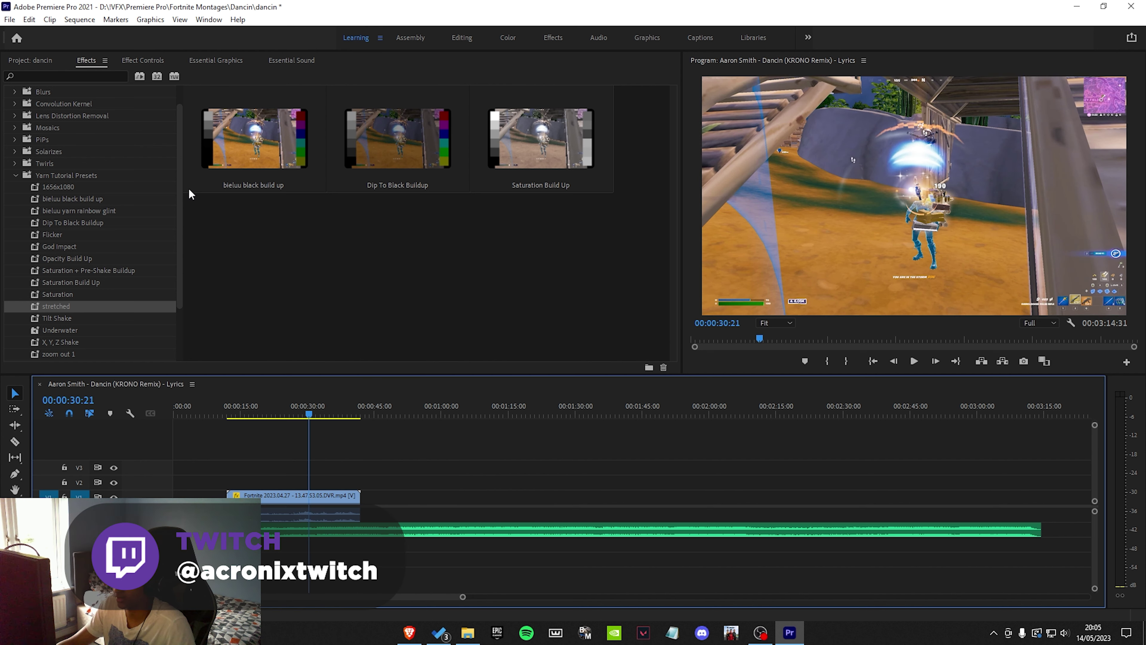
pyautogui.click(112, 199)
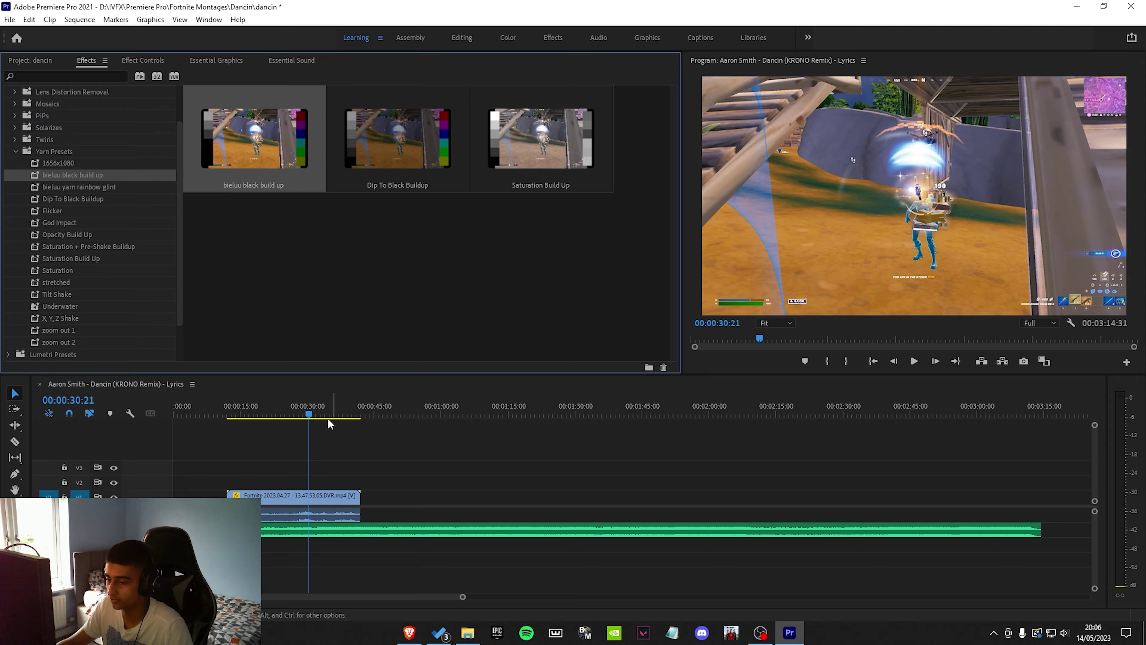
pyautogui.click(314, 412)
pyautogui.press('space')
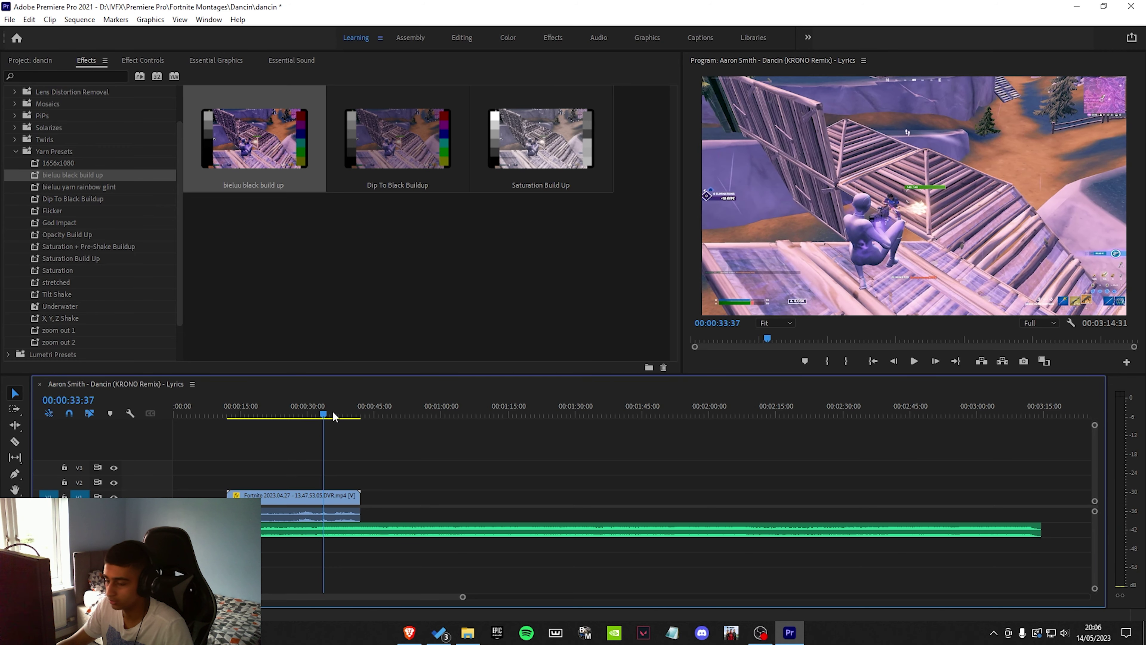
pyautogui.moveTo(377, 413); pyautogui.dragTo(384, 414)
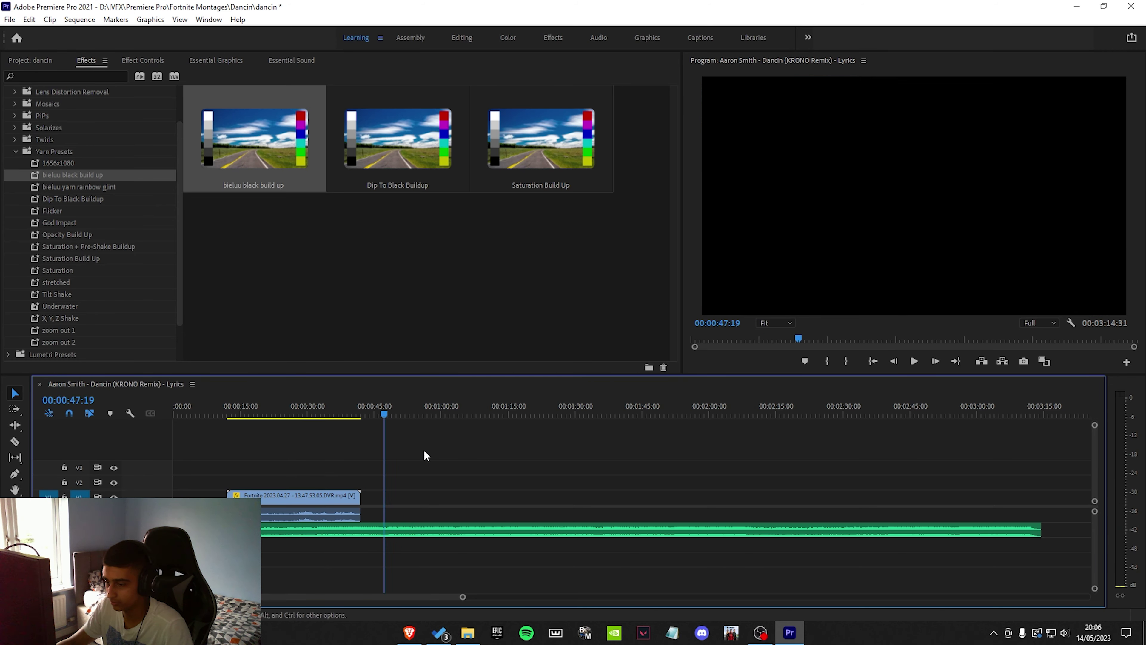
pyautogui.scroll(2, 524, 458)
pyautogui.scroll(2, 282, 463)
pyautogui.press('space')
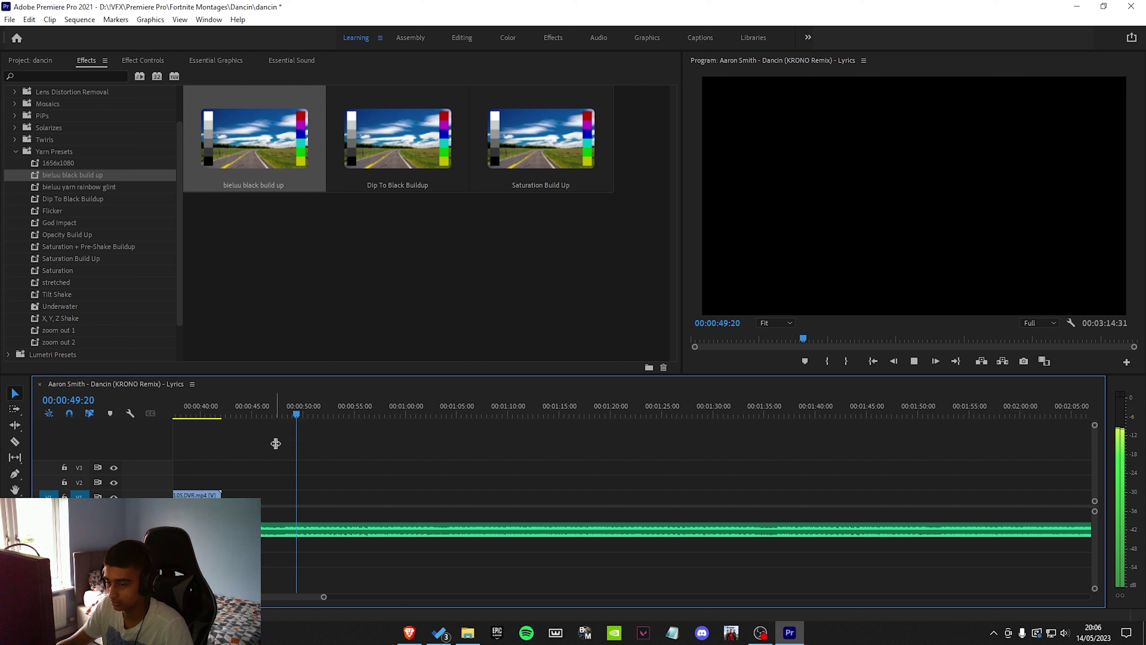
pyautogui.press('space')
pyautogui.scroll(5, 284, 458)
pyautogui.moveTo(275, 411); pyautogui.dragTo(281, 408)
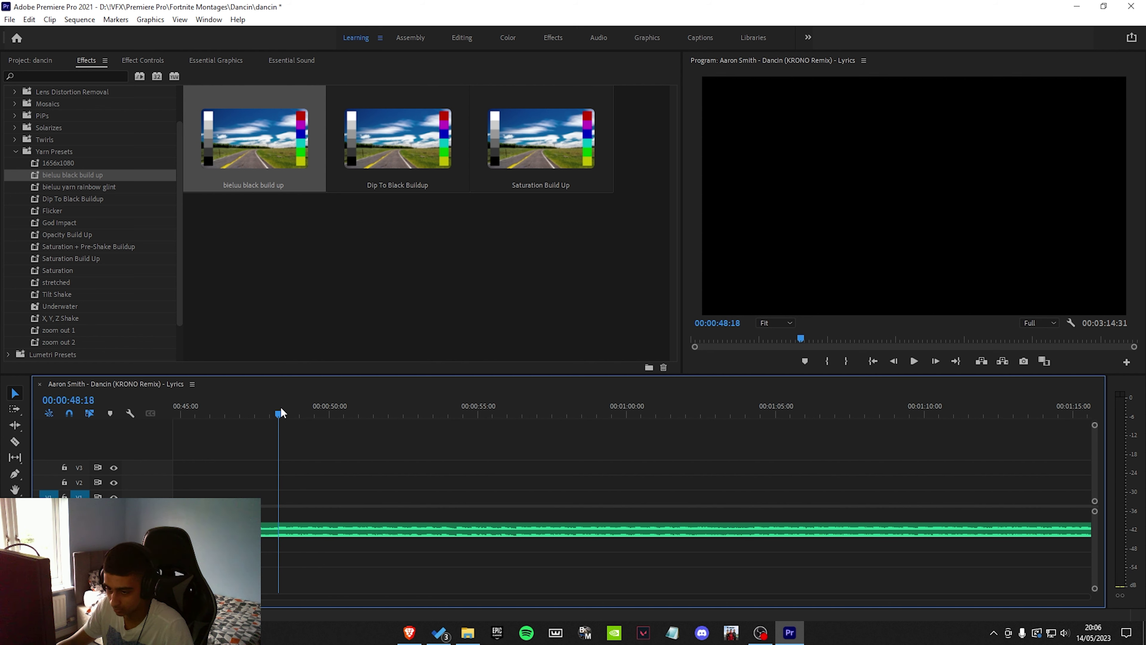
pyautogui.scroll(8, 261, 507)
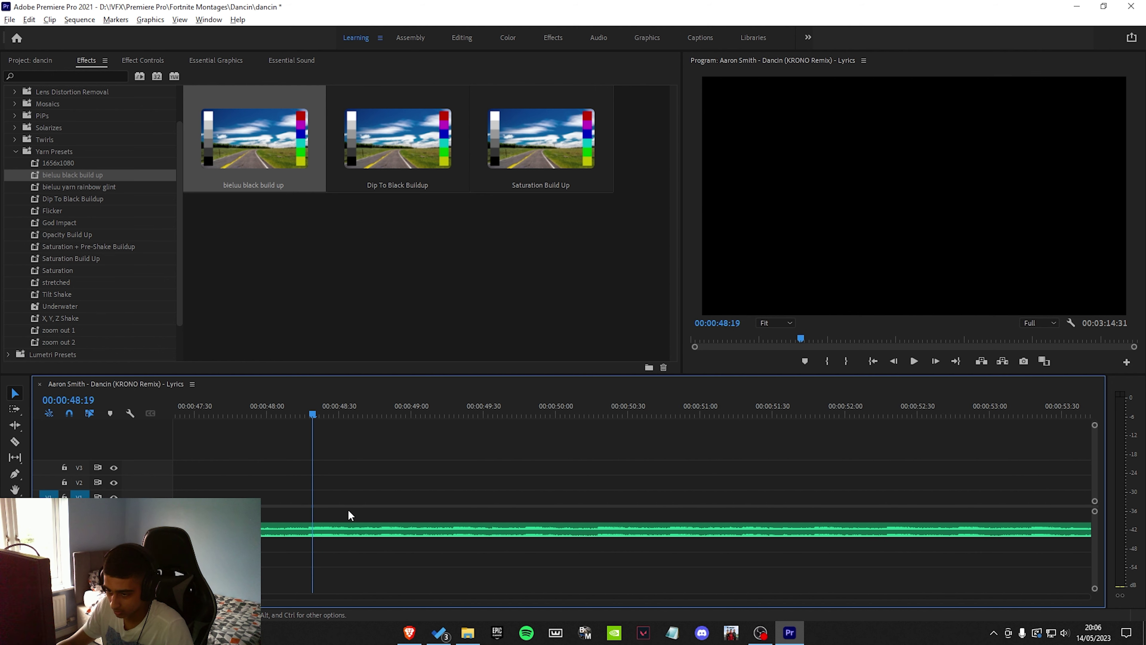
pyautogui.click(273, 406)
pyautogui.scroll(-3, 255, 495)
pyautogui.scroll(-6, 255, 495)
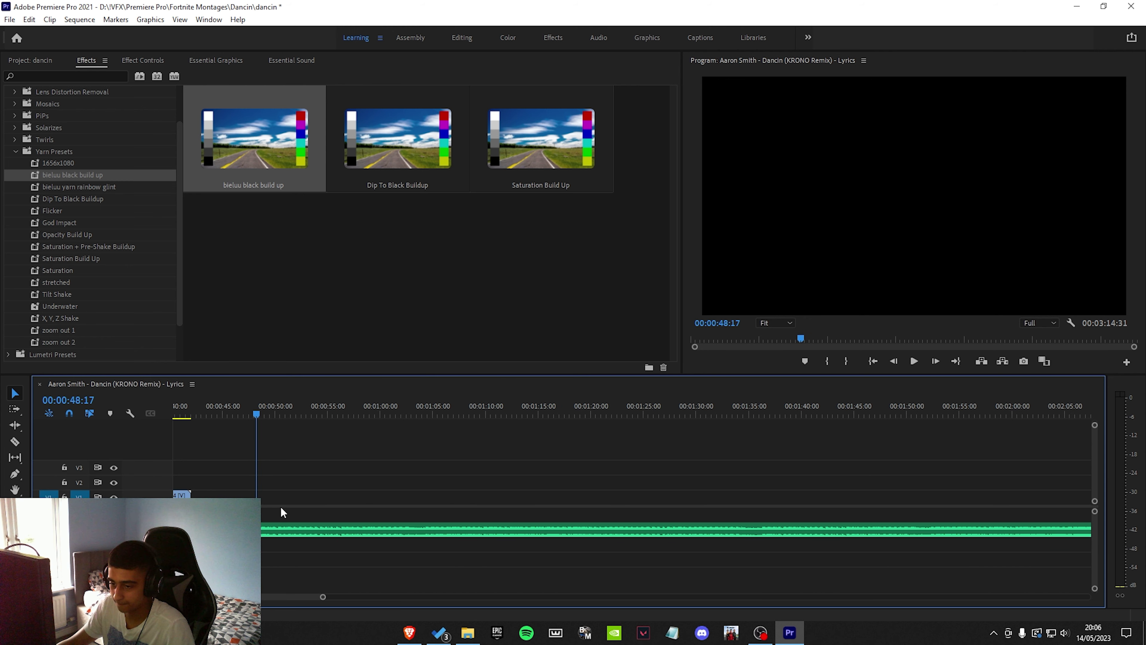
pyautogui.click(313, 533)
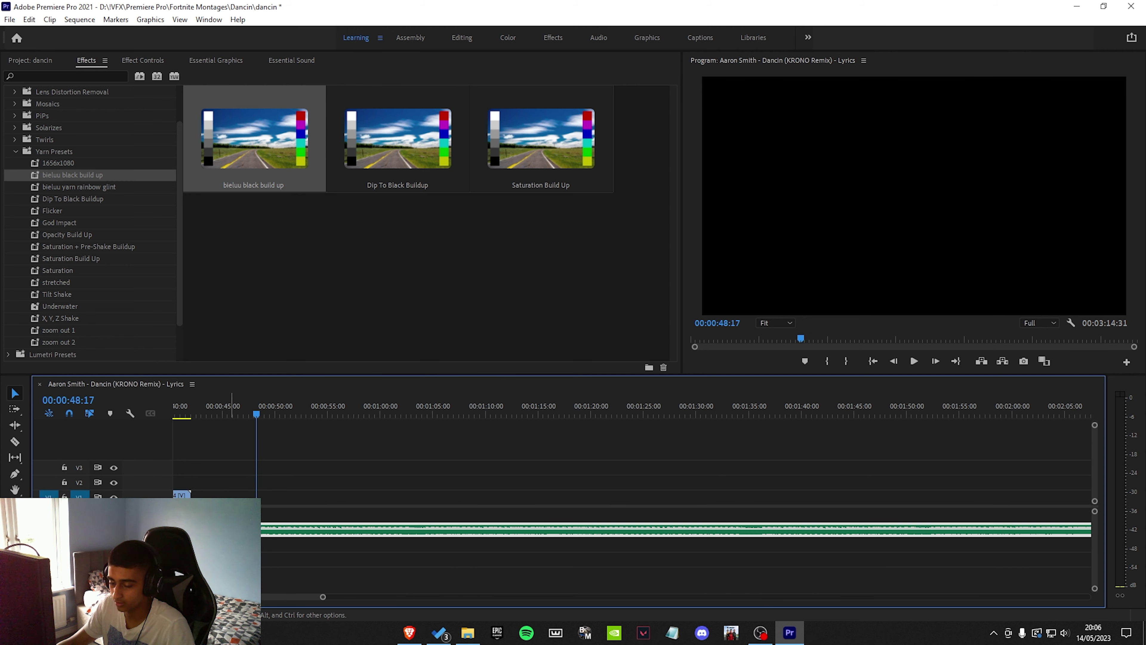
pyautogui.rightClick(315, 409)
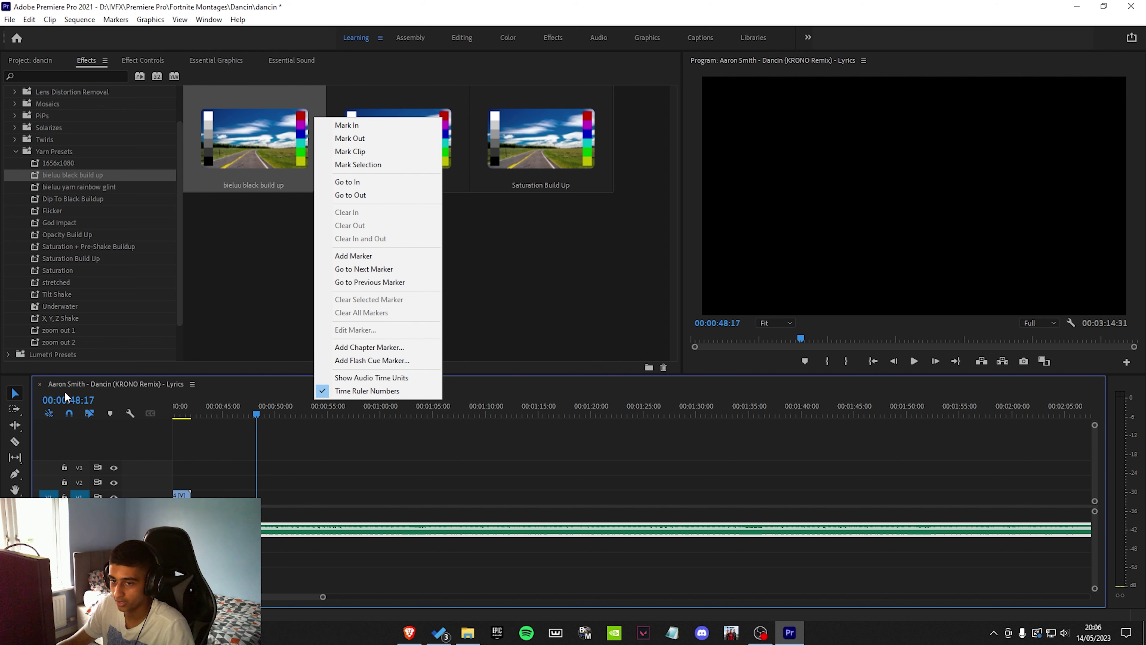
pyautogui.press('Escape')
pyautogui.scroll(-8, 282, 487)
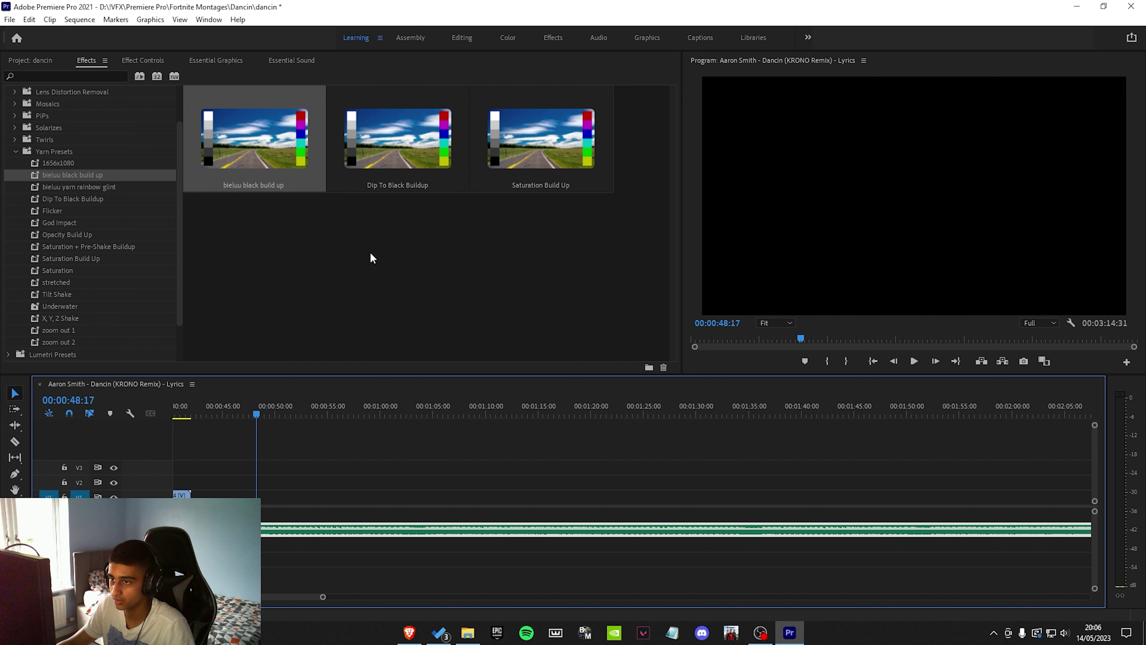
pyautogui.scroll(-2, 274, 512)
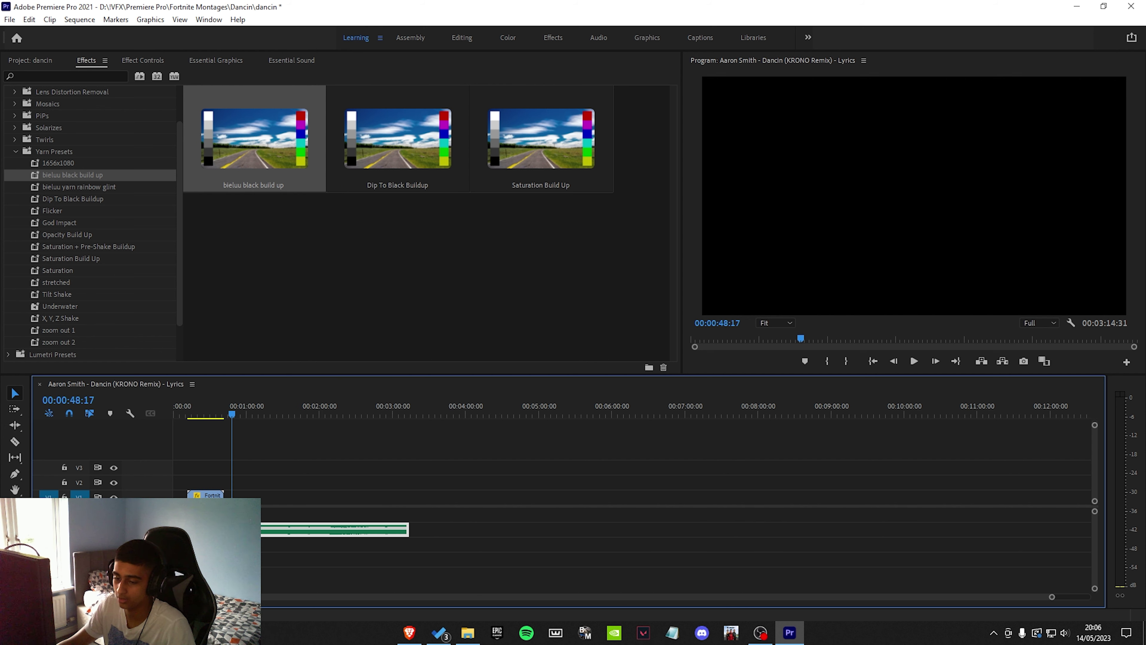
pyautogui.scroll(10, 357, 491)
pyautogui.click(431, 407)
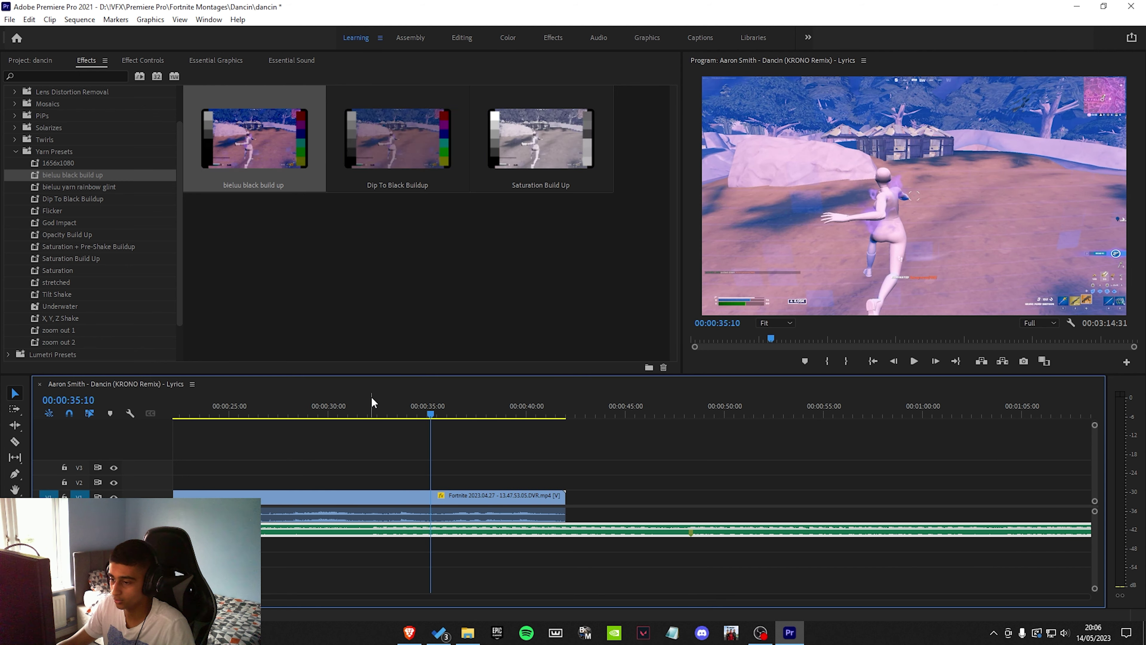
pyautogui.click(469, 406)
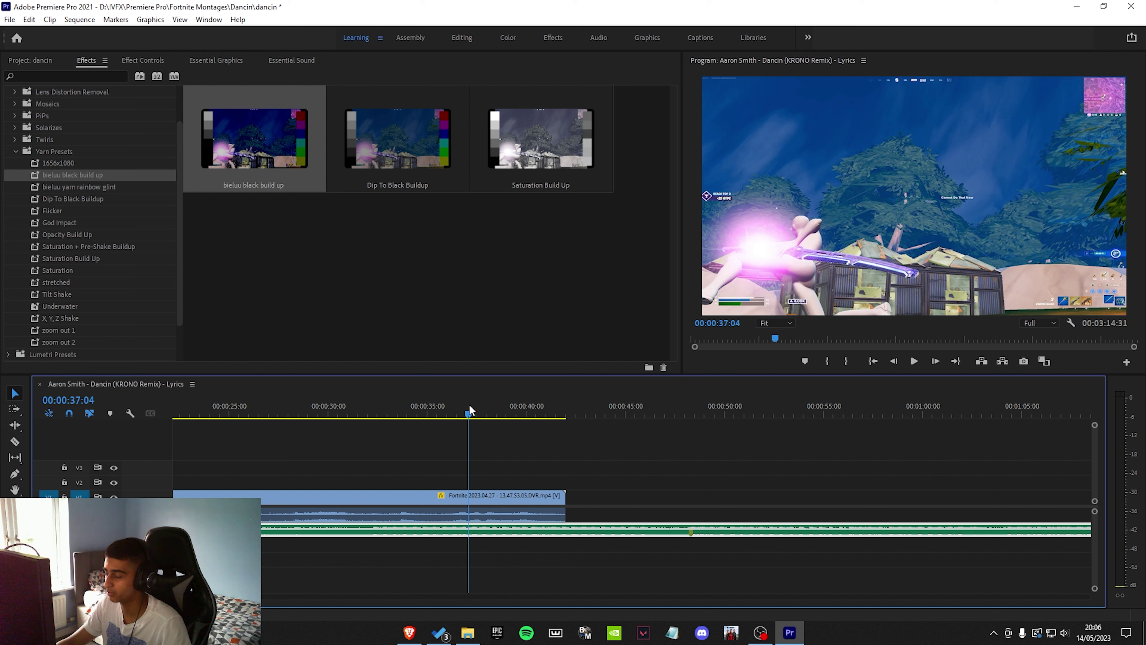